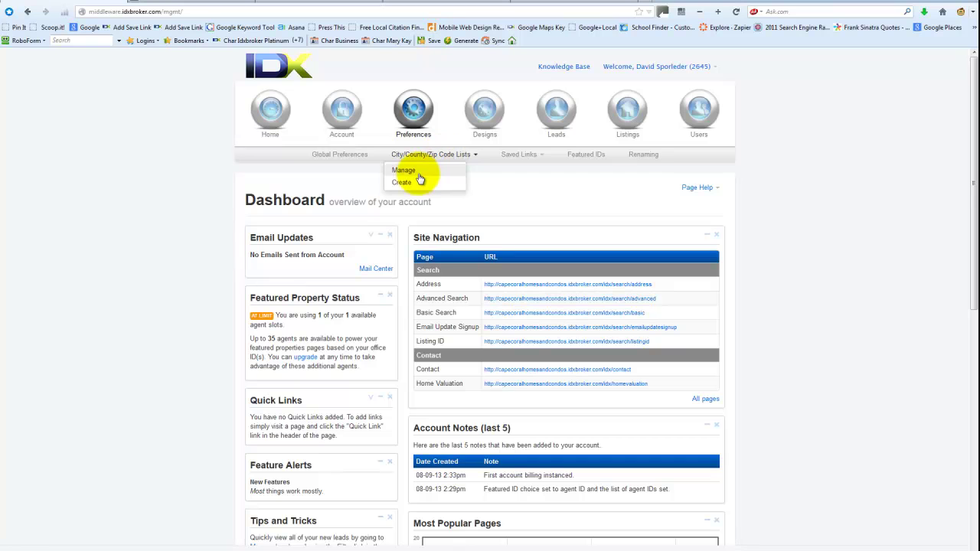
- Open the city list management and load the dynamic MLS list from Florida Gulf Coast MLS (FGCMLS)
click(406, 171)
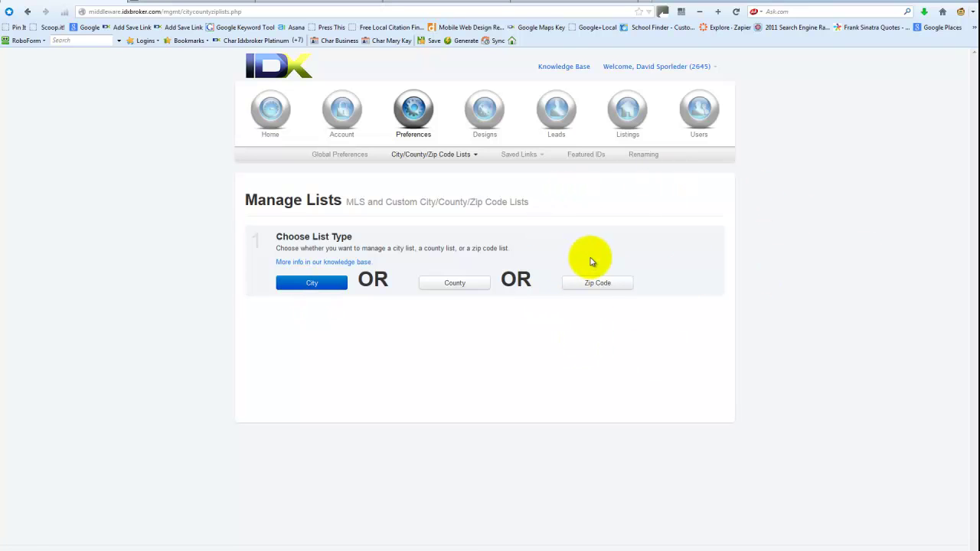
click(312, 283)
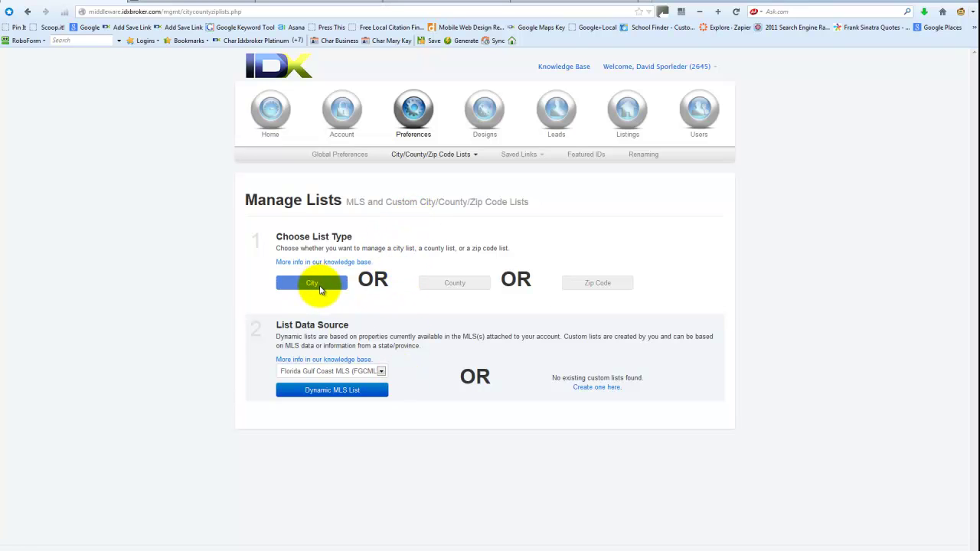
click(311, 372)
click(360, 382)
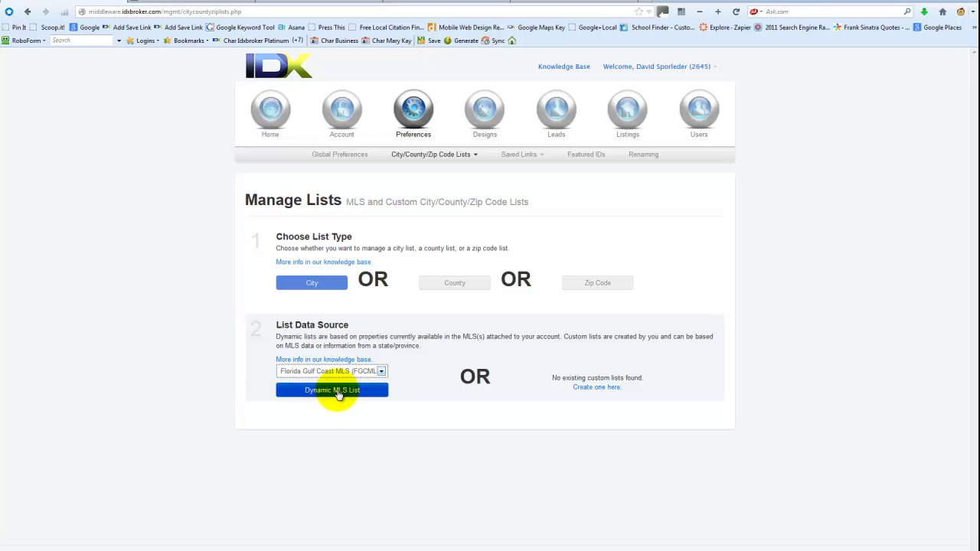
click(337, 391)
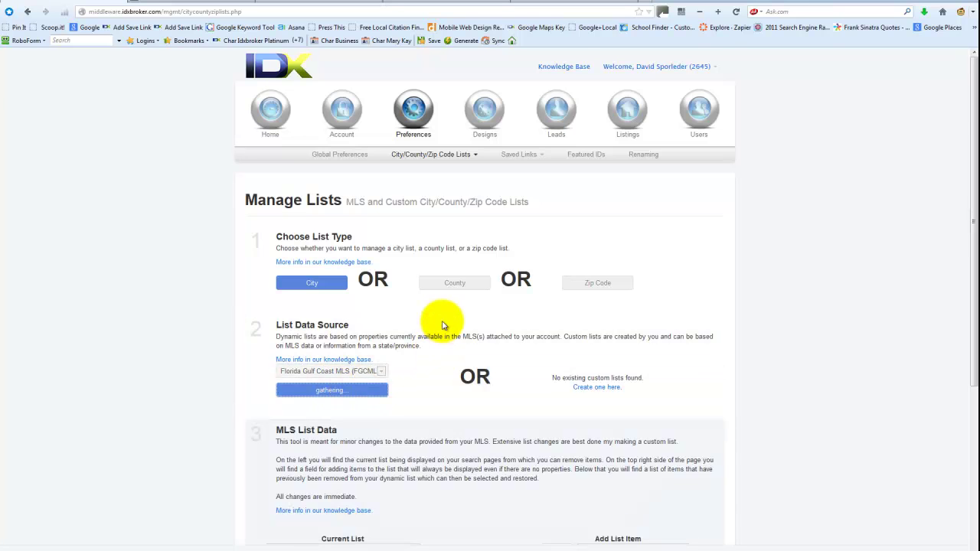
- Remove Yulee, FL from the current MLS city list
scroll(438, 353, down, 3)
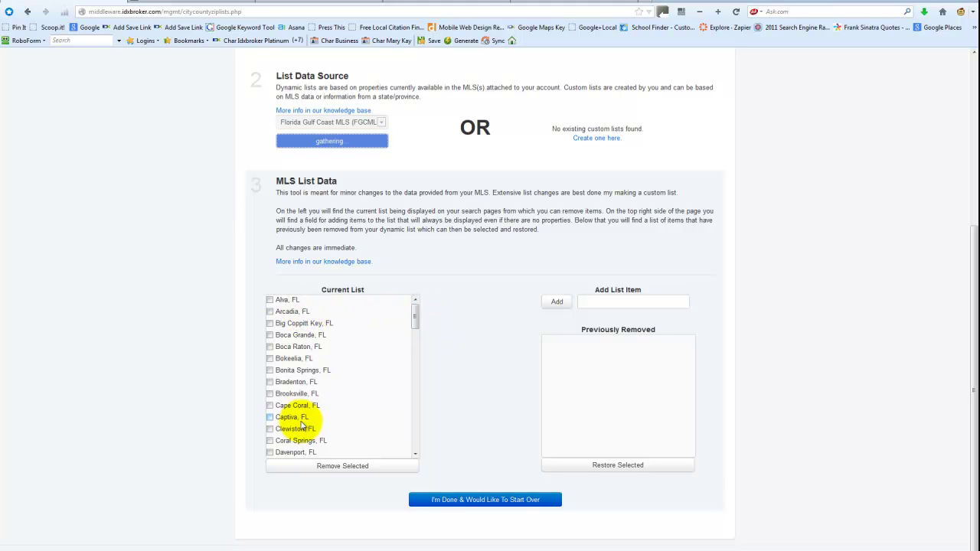
scroll(298, 360, down, 4)
scroll(297, 363, down, 5)
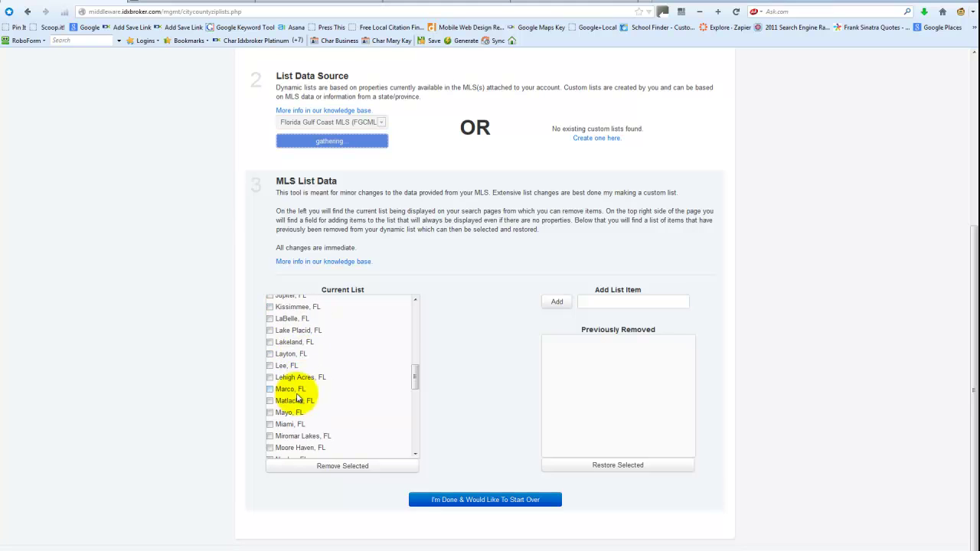
scroll(314, 427, down, 5)
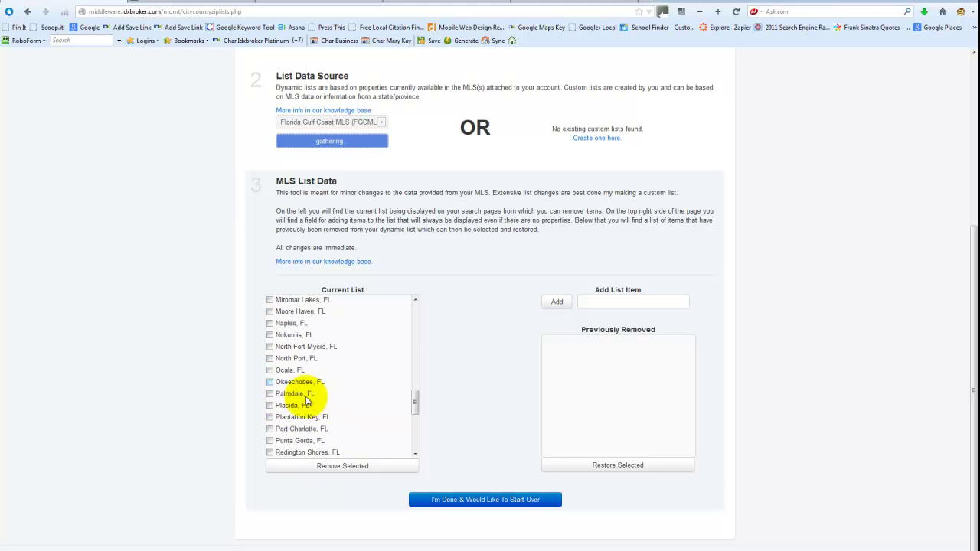
scroll(298, 362, down, 5)
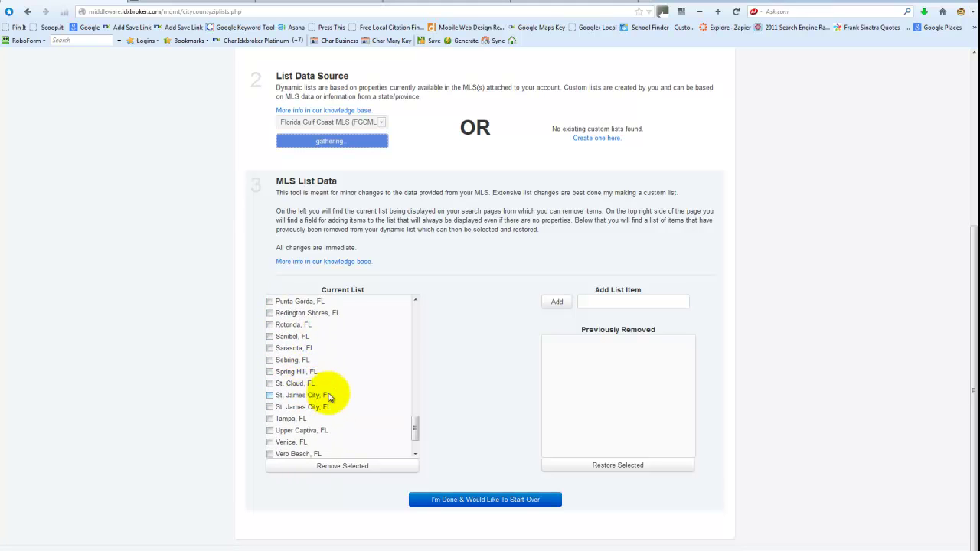
scroll(323, 401, down, 1)
click(274, 445)
click(343, 466)
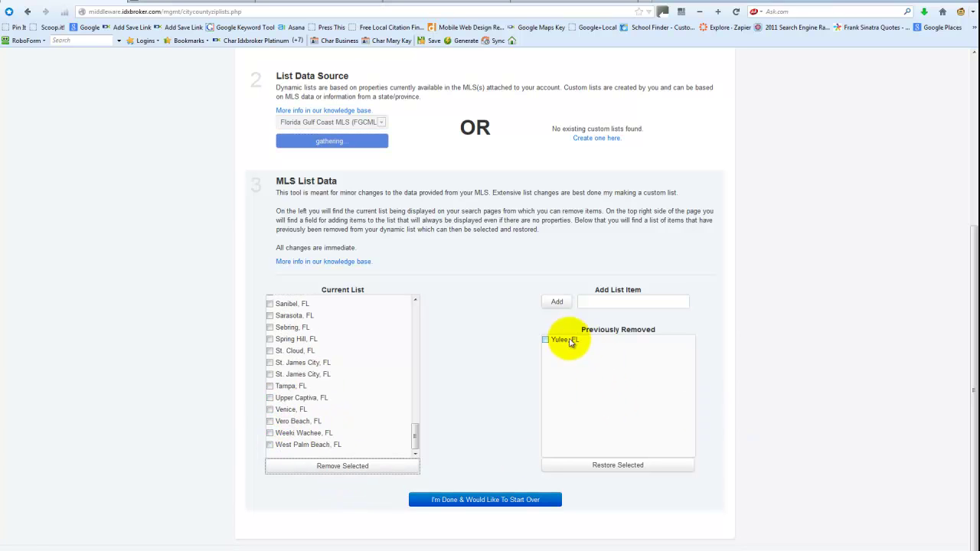
- Remove St. Cloud, the second St. James City entry and Tampa from the current MLS city list
click(269, 350)
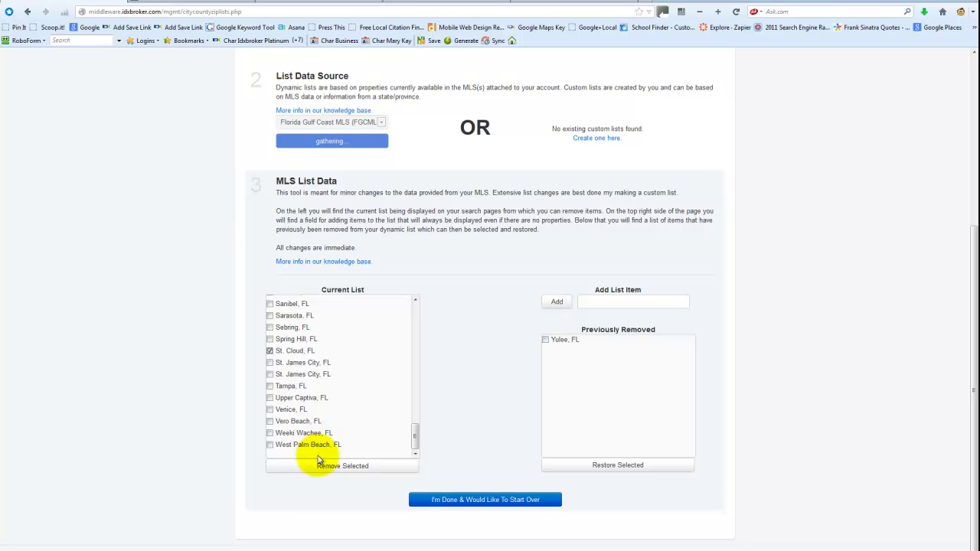
click(270, 375)
click(270, 386)
click(314, 467)
- Remove Nokomis, North Port and Ocala from the current MLS city list
scroll(284, 375, up, 5)
click(270, 336)
click(270, 359)
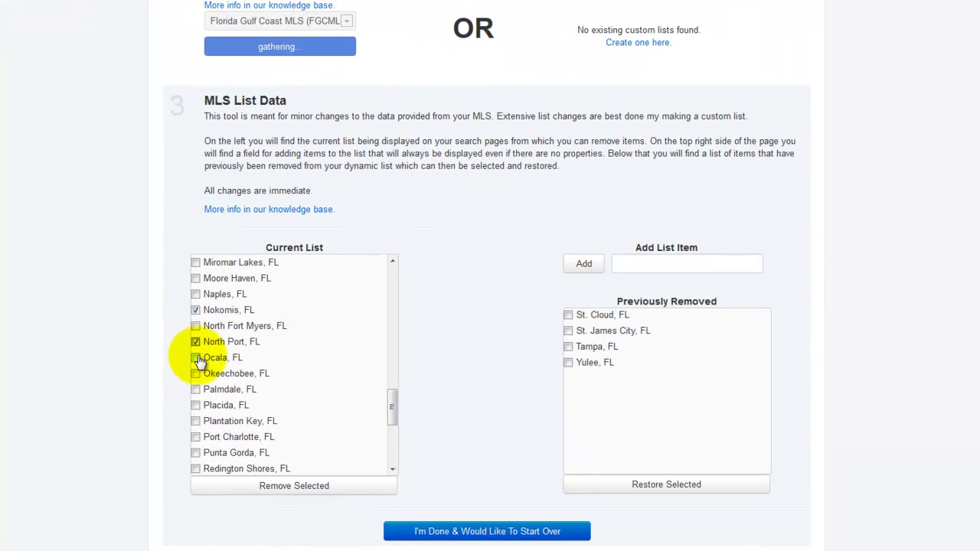
click(196, 358)
click(268, 486)
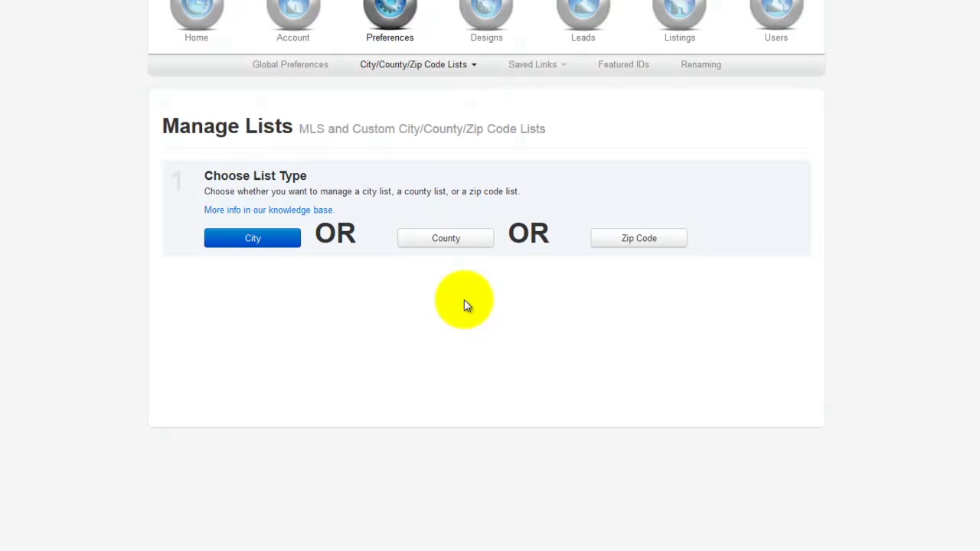
- Reopen the list management page and reload the dynamic FGCMLS list for cities
click(398, 65)
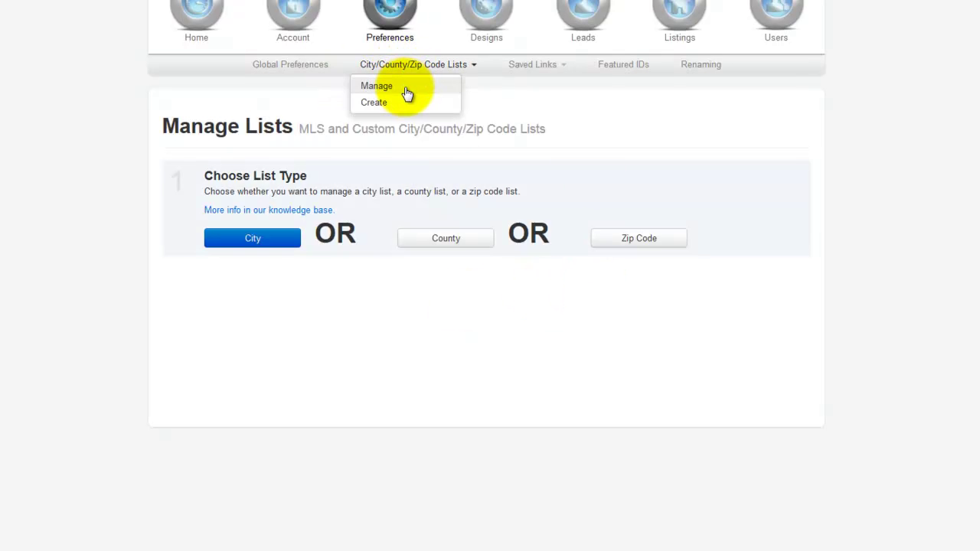
click(402, 88)
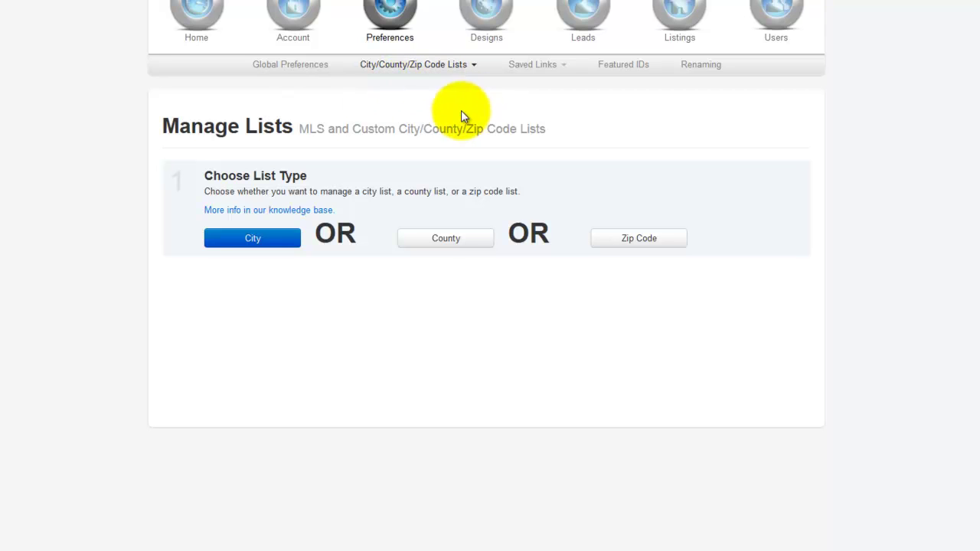
click(406, 73)
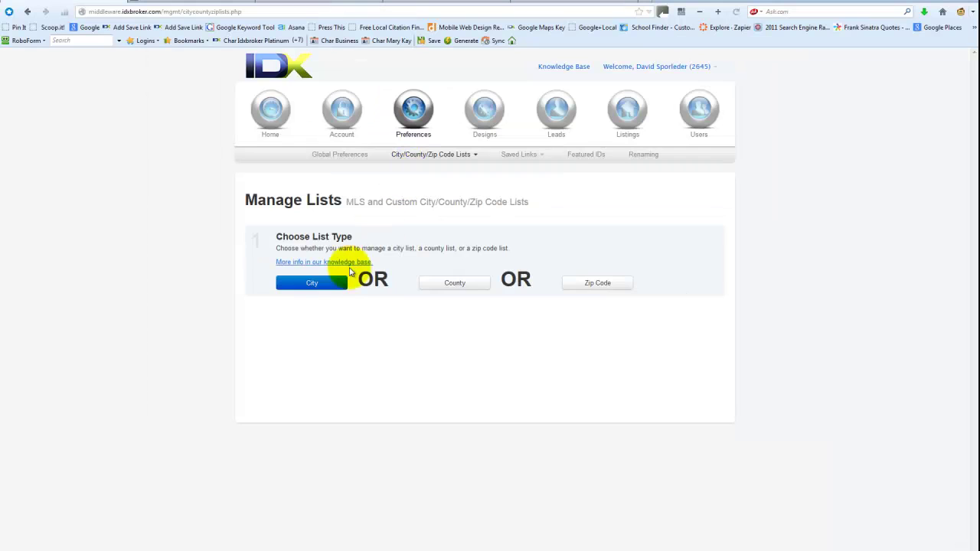
click(319, 283)
click(330, 371)
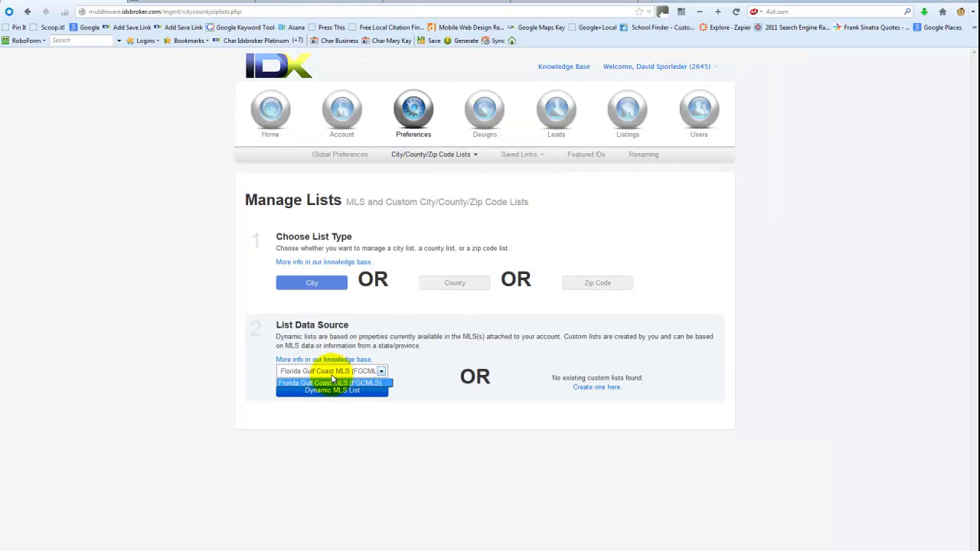
click(335, 384)
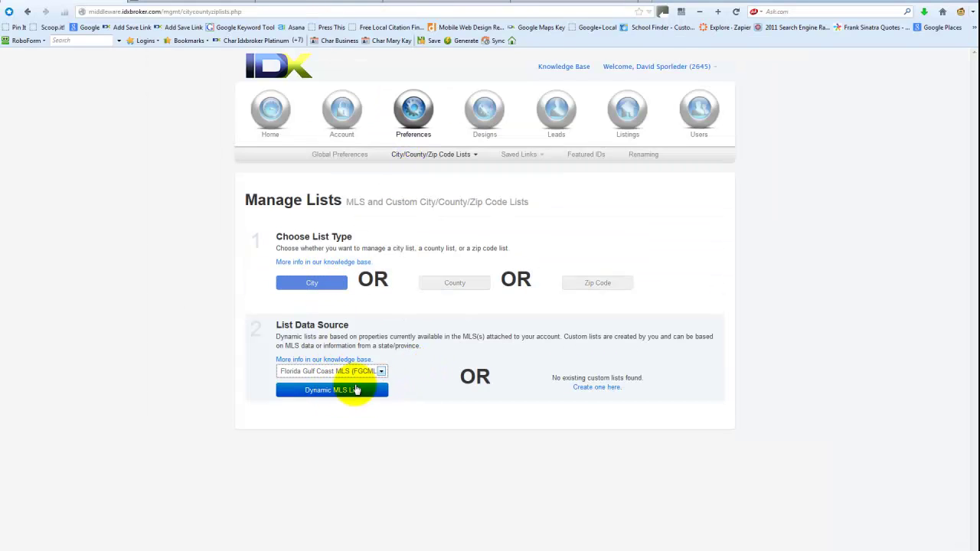
click(331, 390)
- Restore all previously removed cities to the list: Largo, Miami Gardens, Nokomis, North Port, Ocala, Tampa and Yulee
scroll(406, 327, down, 3)
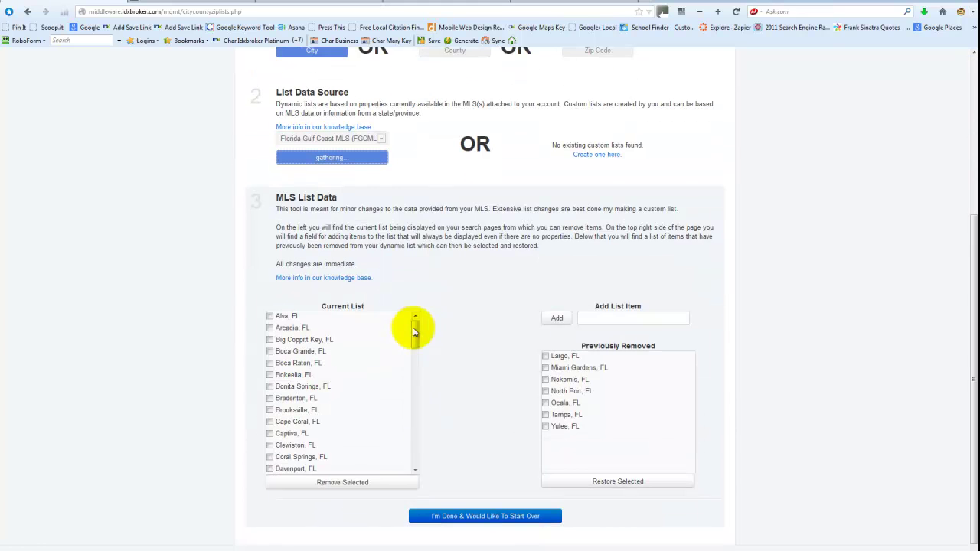
click(545, 356)
click(545, 379)
click(545, 391)
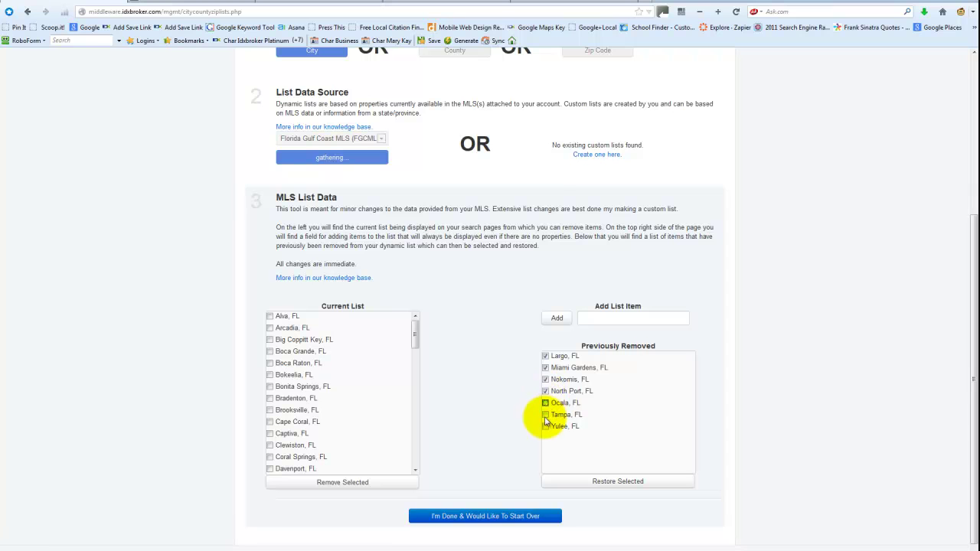
click(545, 426)
click(604, 483)
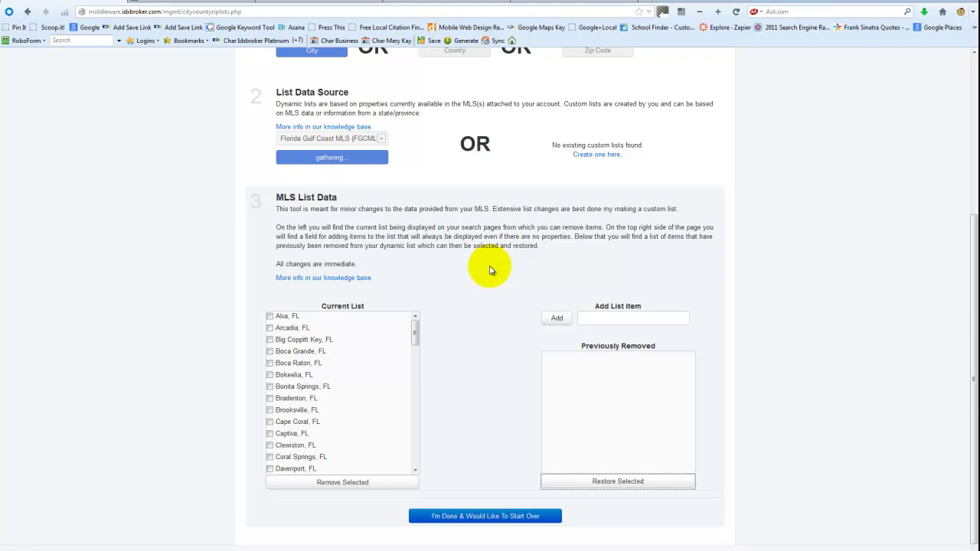
- Open the custom list creation page for cities and review its options for adding and removing items
scroll(491, 269, up, 3)
scroll(498, 268, down, 1)
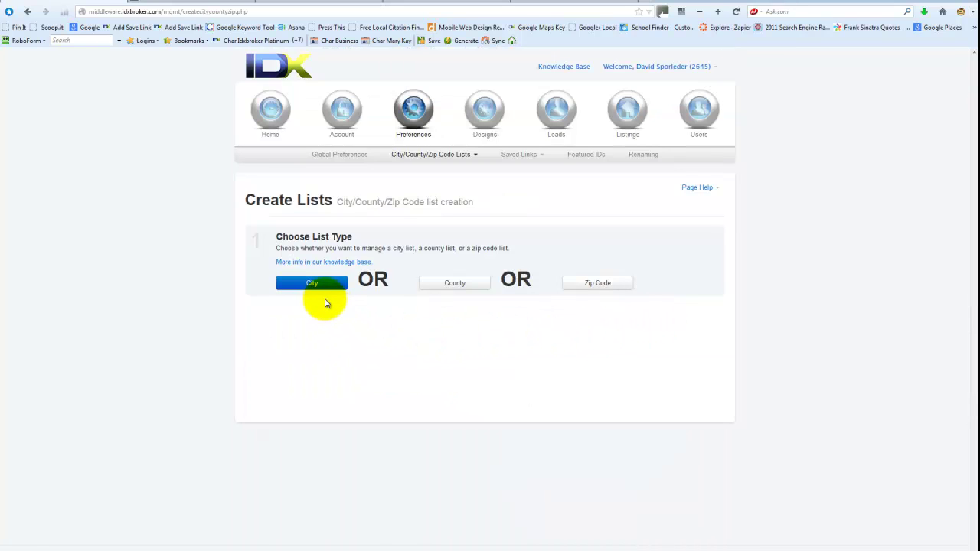
click(317, 285)
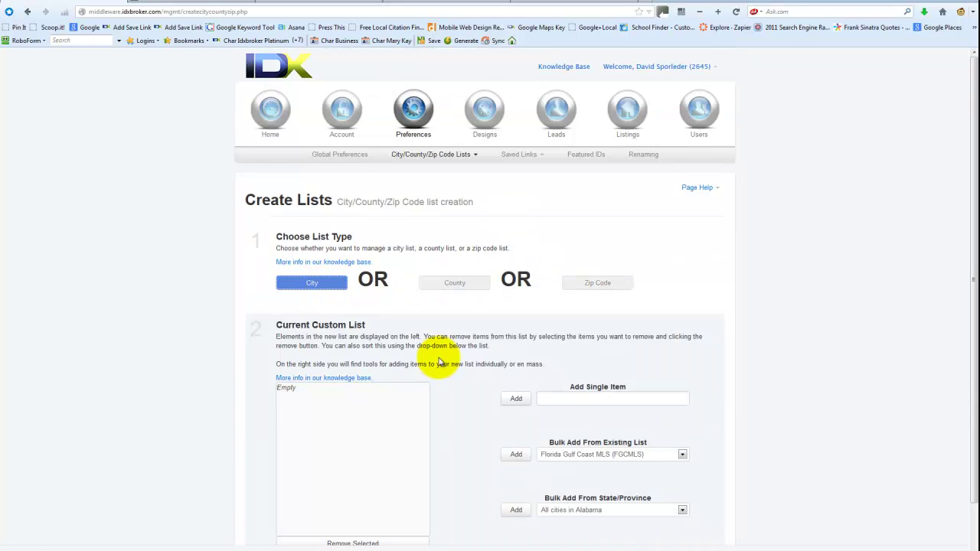
scroll(456, 354, down, 1)
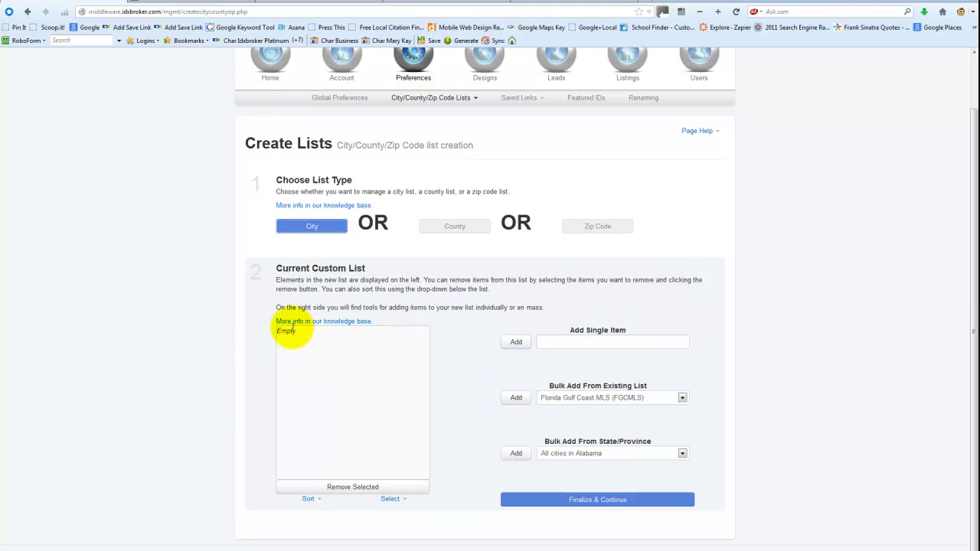
scroll(356, 269, up, 1)
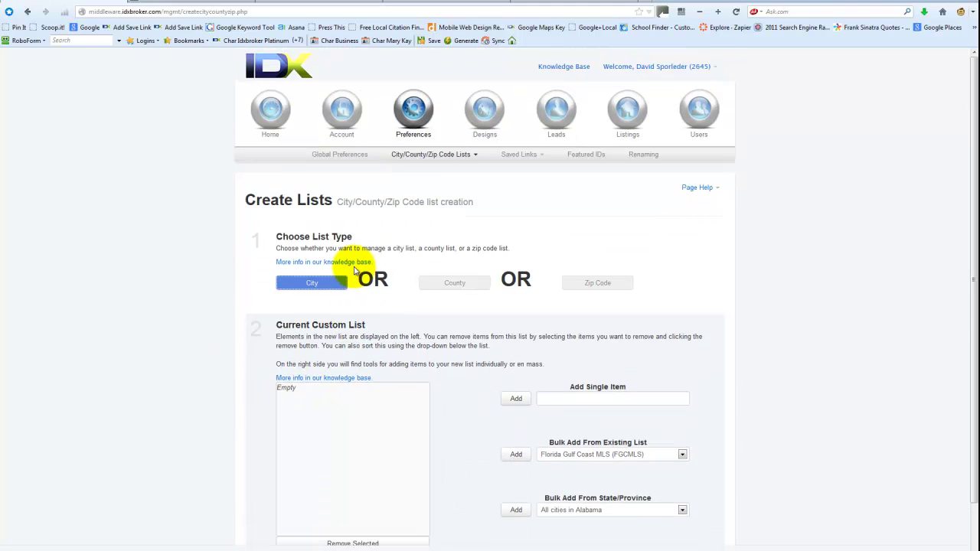
- Return to list management and load the dynamic FGCMLS list for counties to review its entries
click(430, 154)
click(421, 171)
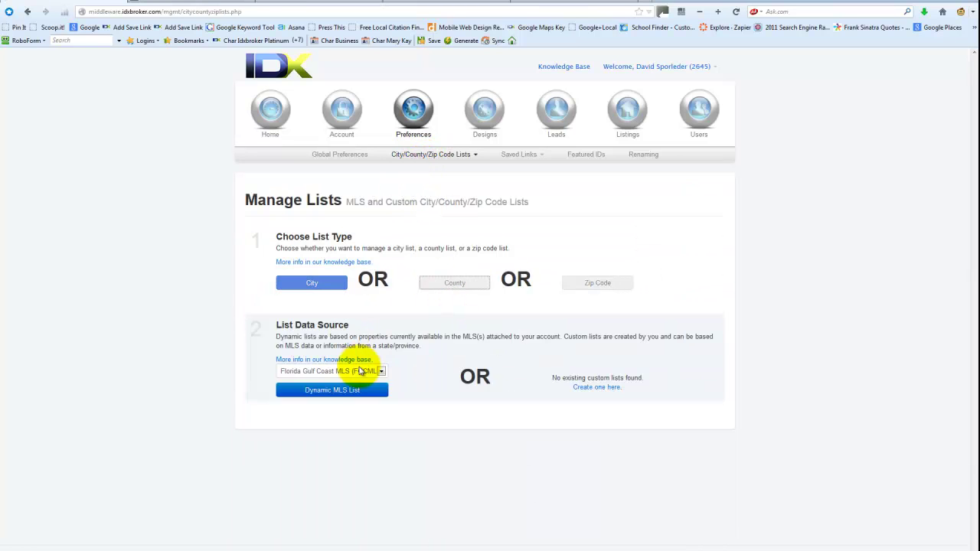
click(352, 391)
scroll(418, 360, down, 3)
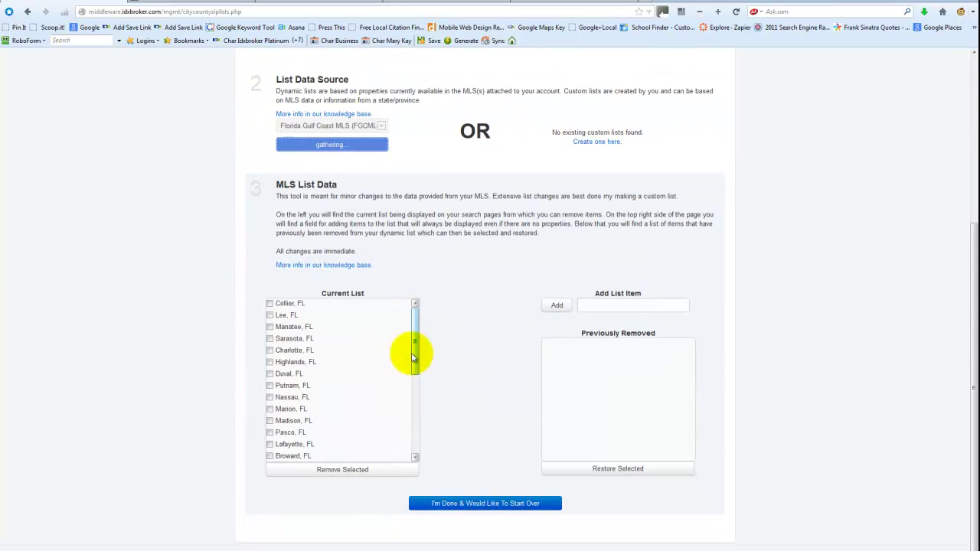
scroll(490, 324, up, 2)
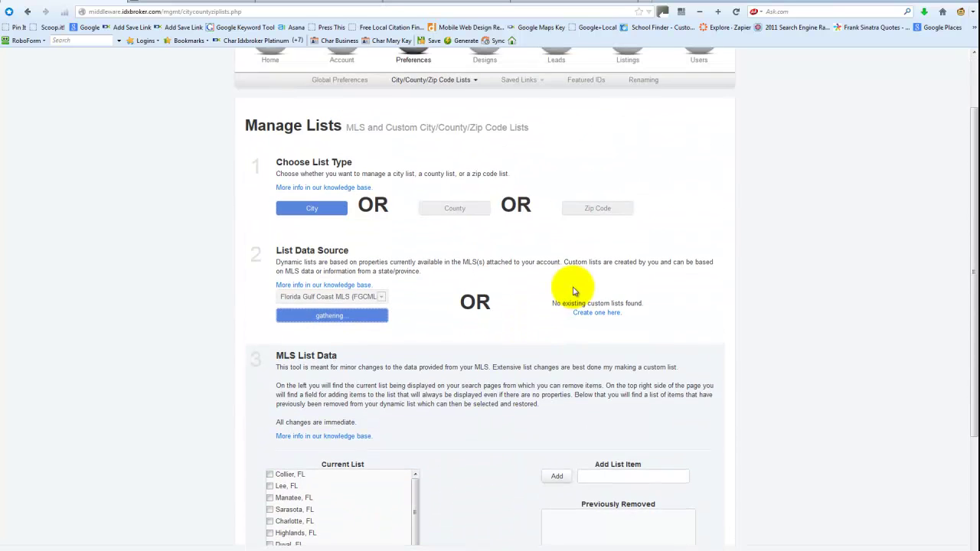
- Reopen list management and load the dynamic FGCMLS list for zip codes to review its entries
mouse_move(417, 83)
click(406, 100)
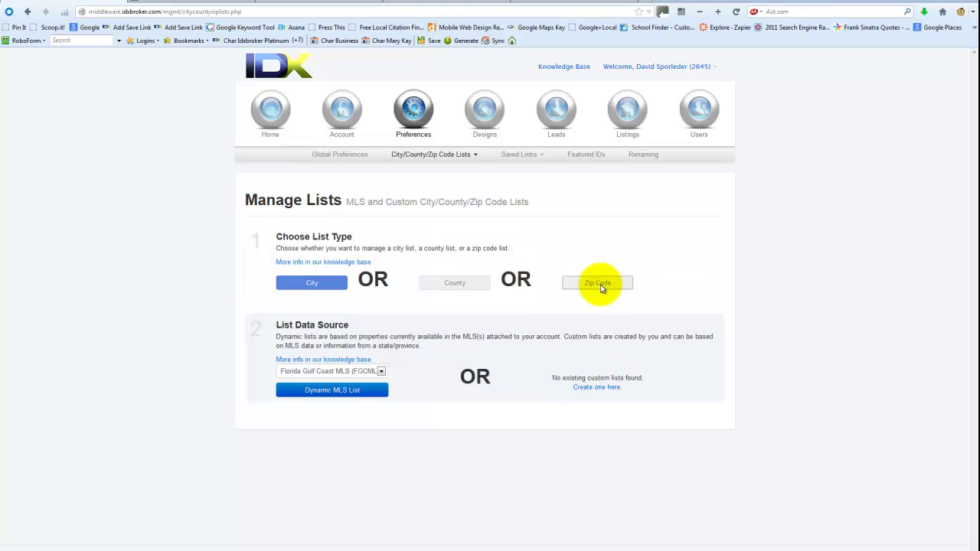
click(320, 392)
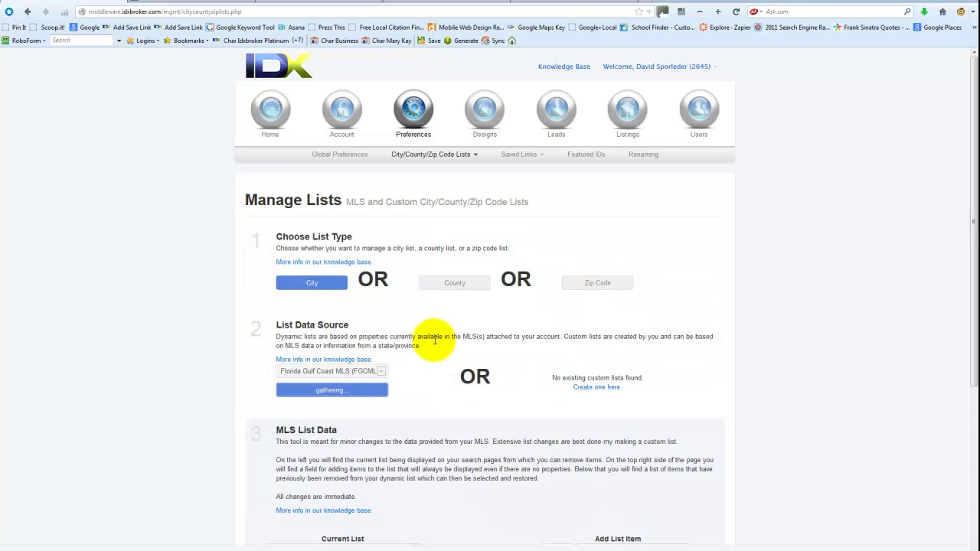
scroll(435, 339, down, 3)
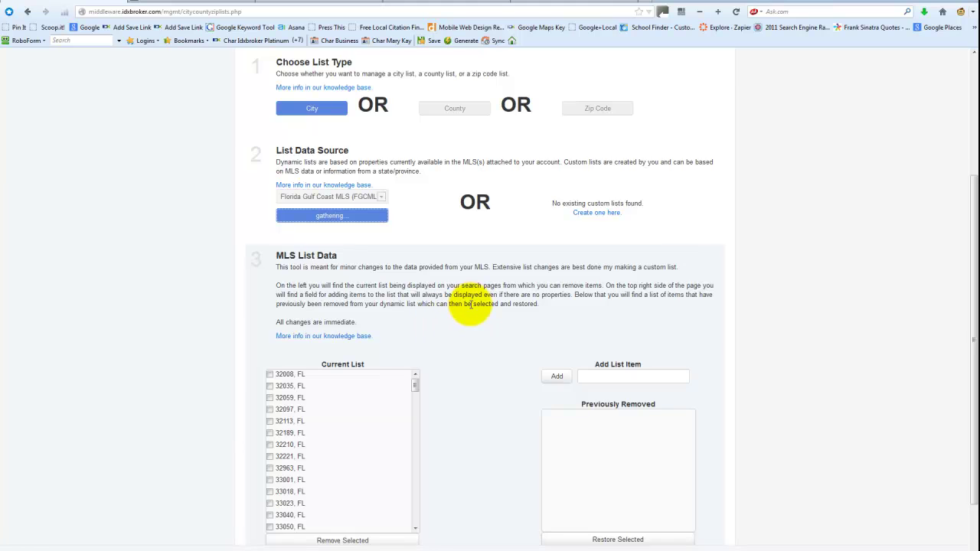
scroll(464, 310, up, 3)
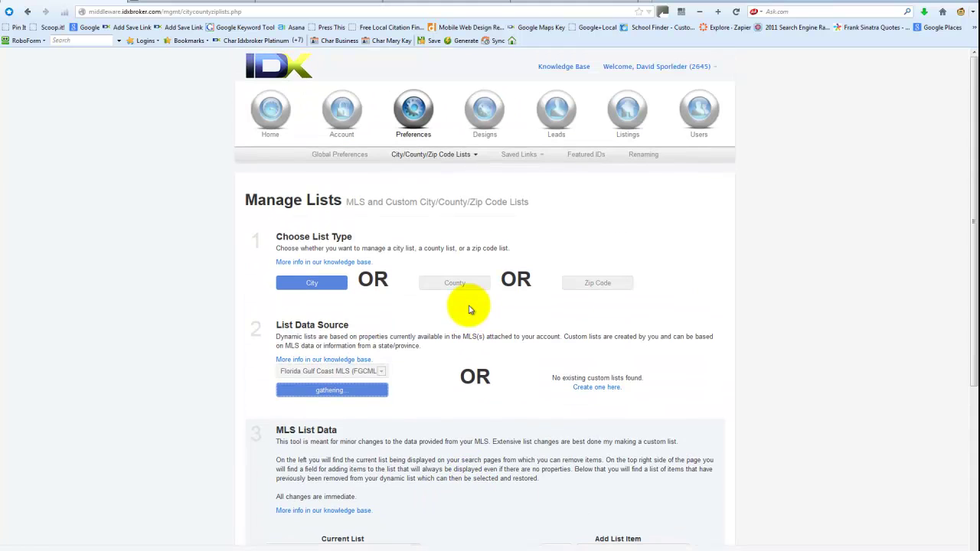
- Open the Basic Search page from the dashboard's site navigation in a new tab and select Alva as the city
click(278, 124)
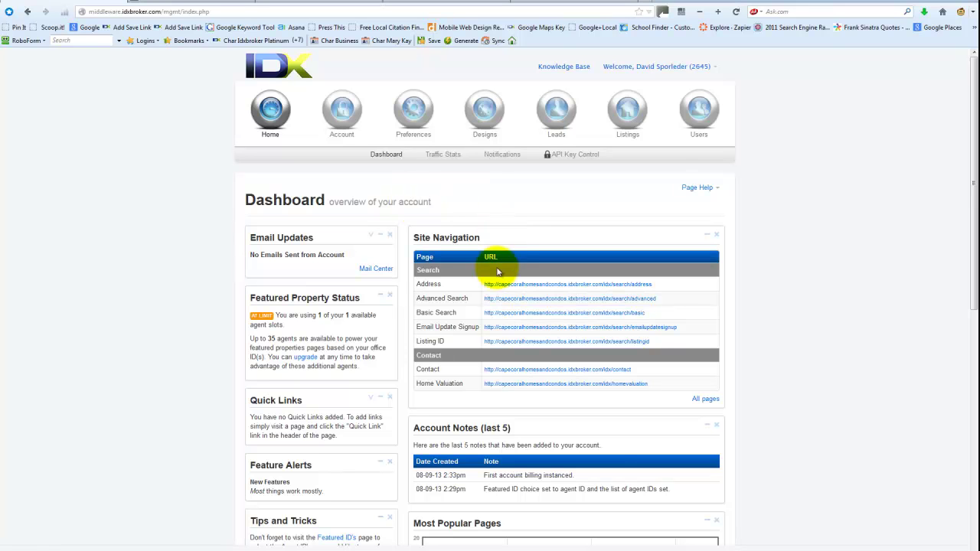
right_click(503, 318)
click(521, 320)
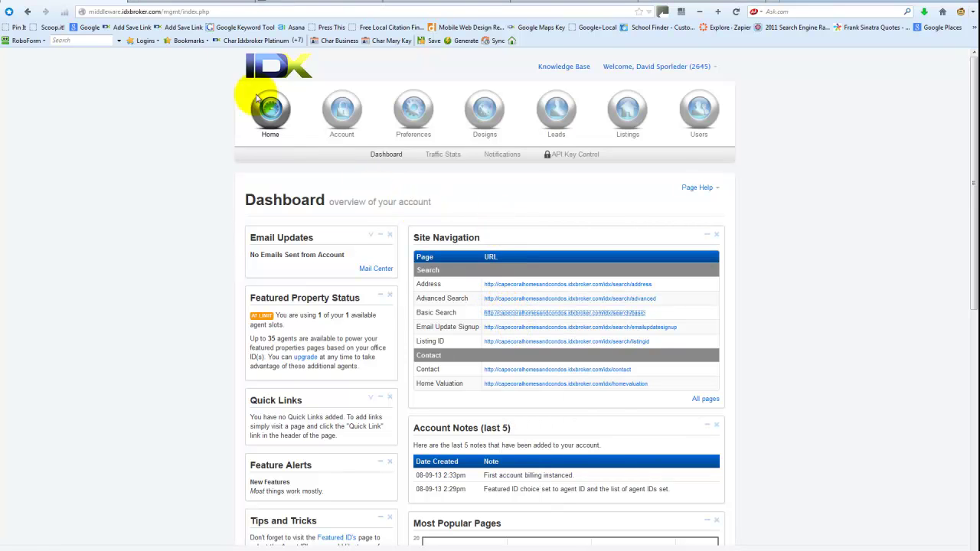
click(159, 2)
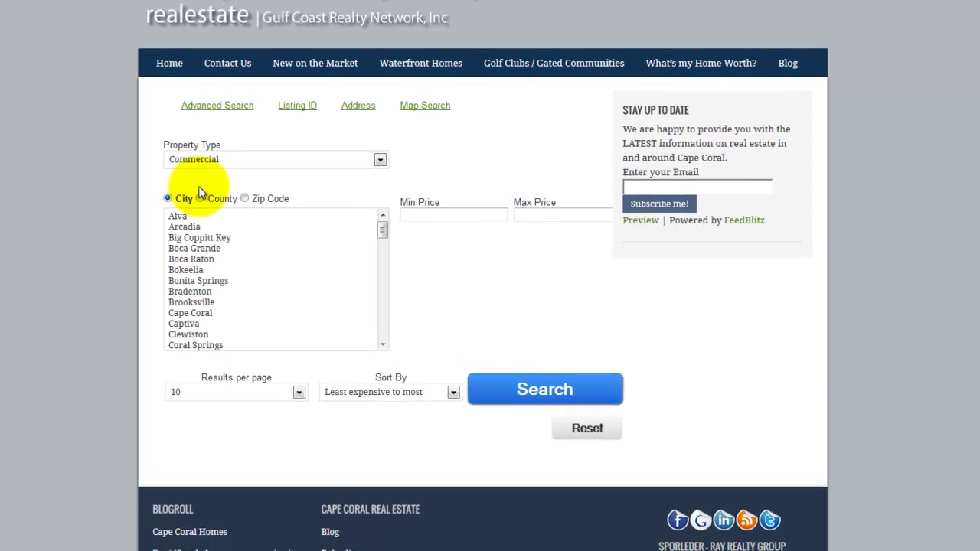
click(176, 217)
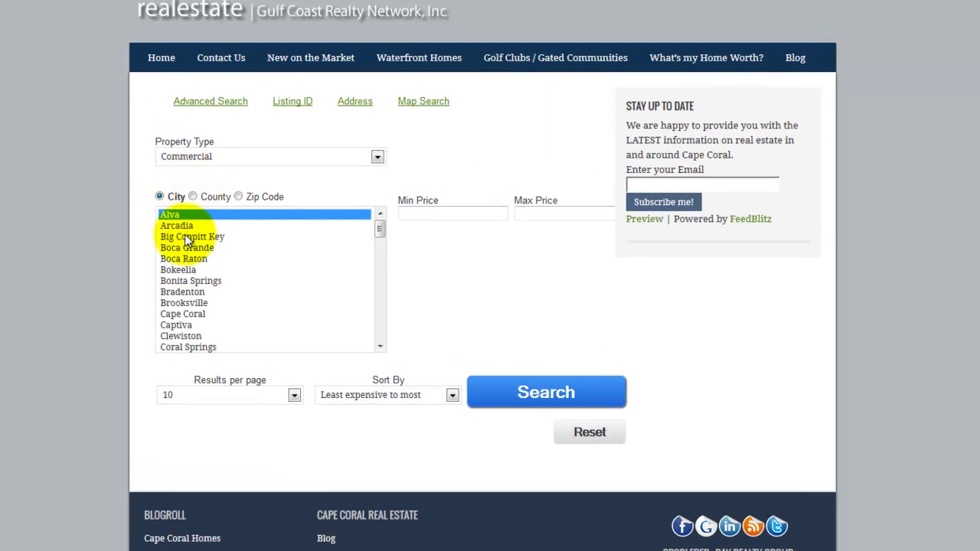
- Look through the city list on the public search page, selecting the second St. James City entry and Ocala
scroll(197, 243, down, 3)
scroll(198, 241, down, 10)
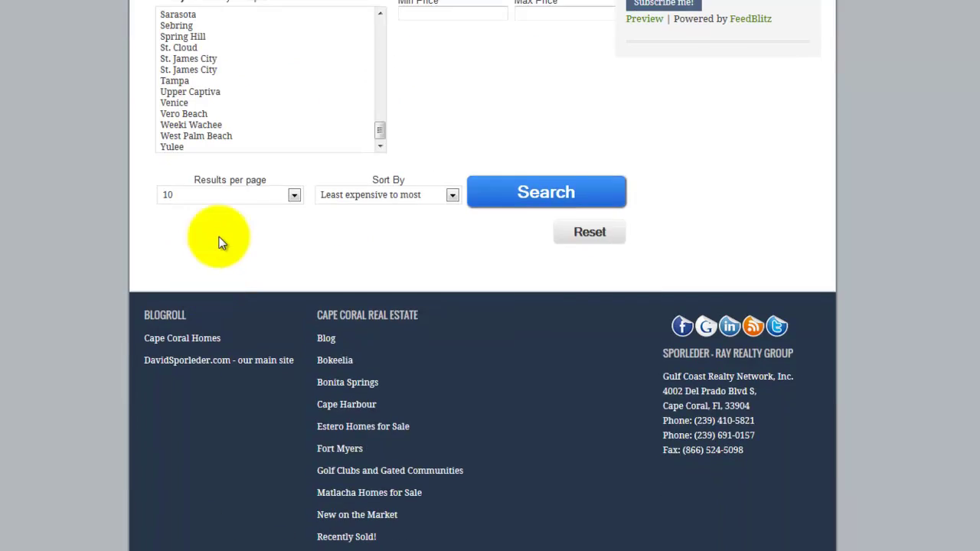
scroll(219, 230, up, 3)
click(196, 259)
click(198, 270)
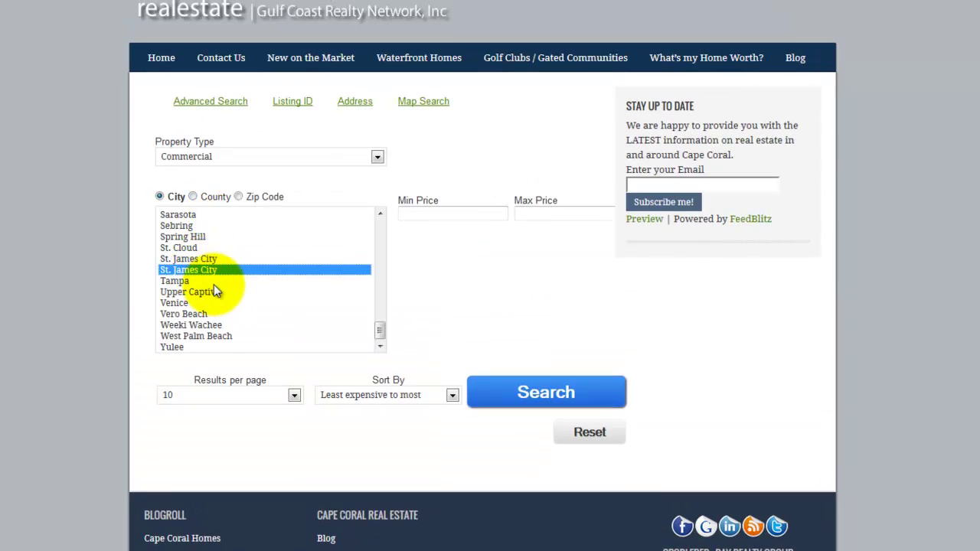
scroll(207, 287, up, 4)
scroll(203, 304, up, 2)
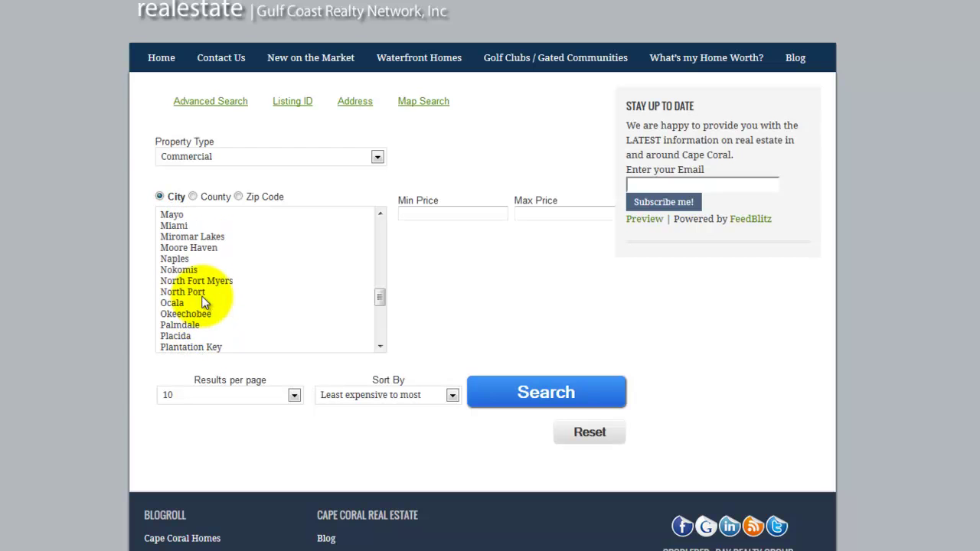
click(239, 305)
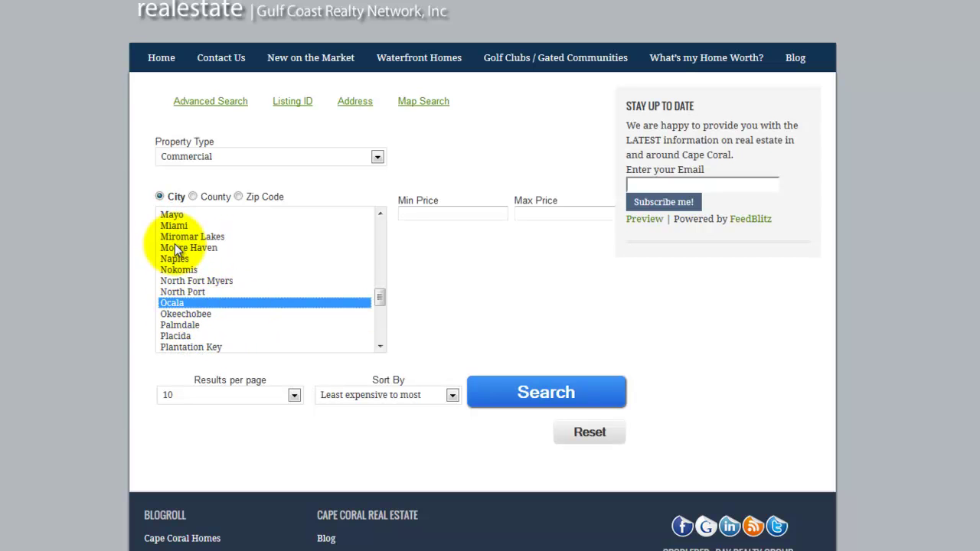
- Check the beginning of the city list and switch the location choices to County and Zip Code
scroll(230, 243, up, 5)
scroll(241, 299, up, 8)
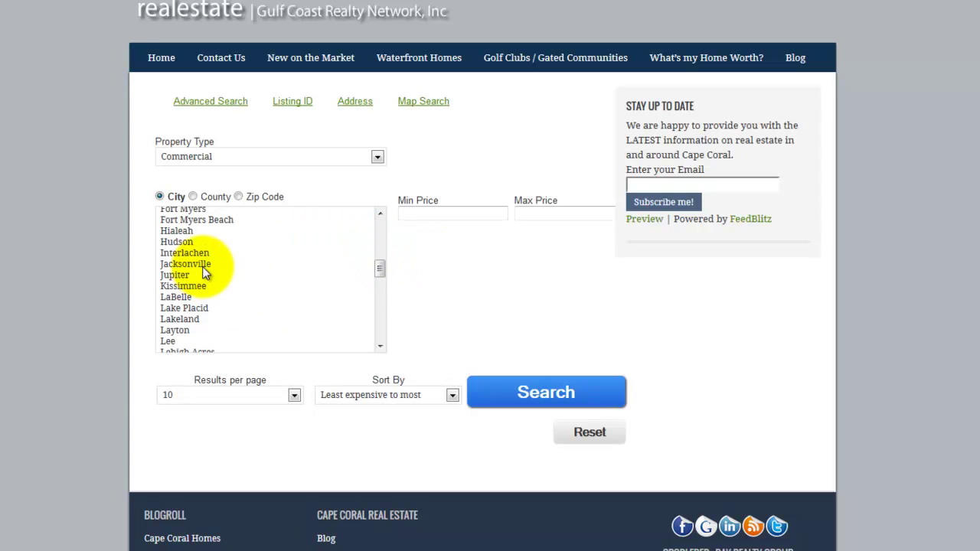
scroll(204, 254, up, 1)
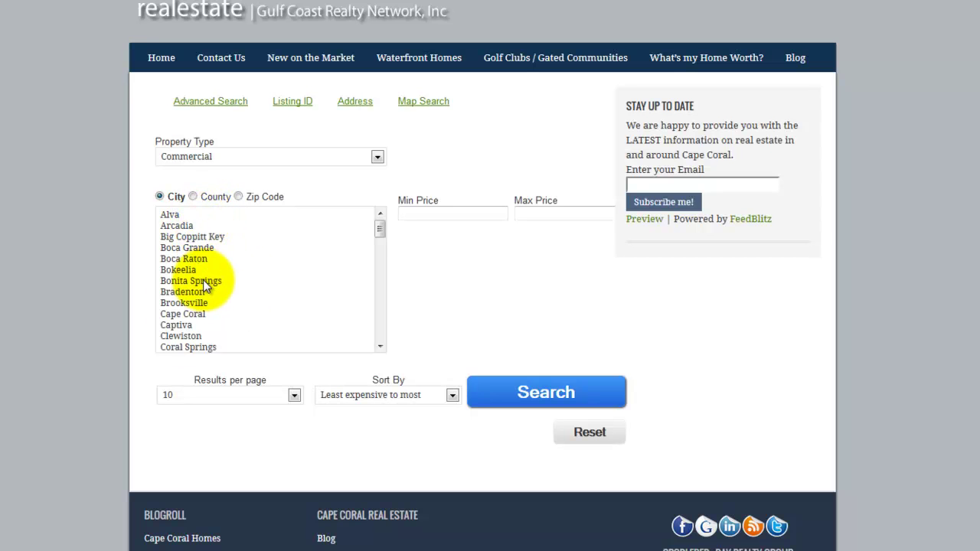
click(192, 197)
click(239, 197)
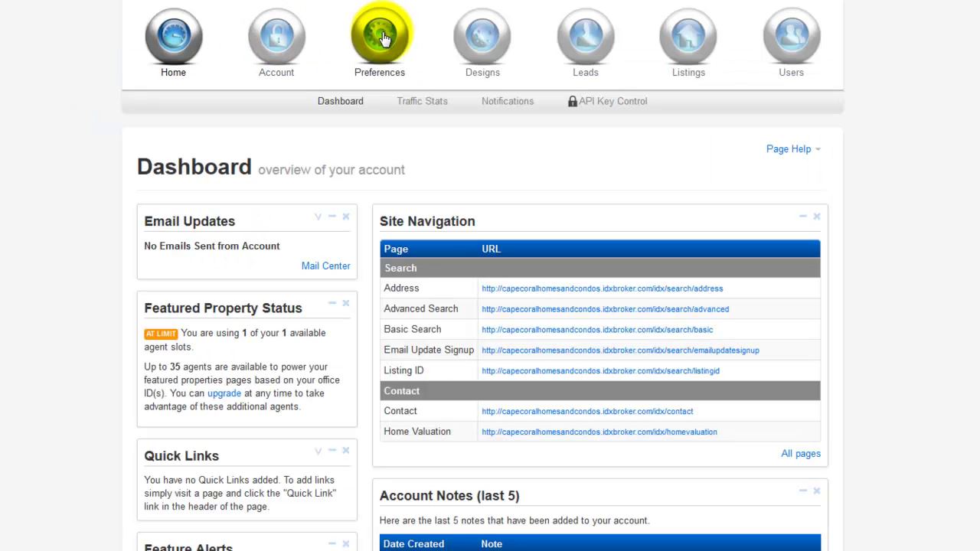
- Switch to the IDX Broker dashboard and load the Advanced Search page's field layout for the Residential property type
mouse_move(383, 37)
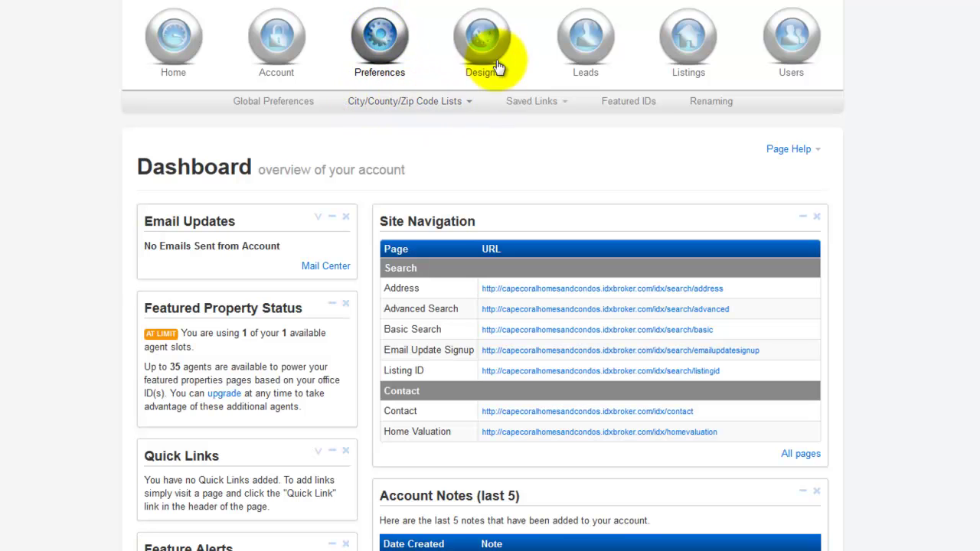
mouse_move(490, 49)
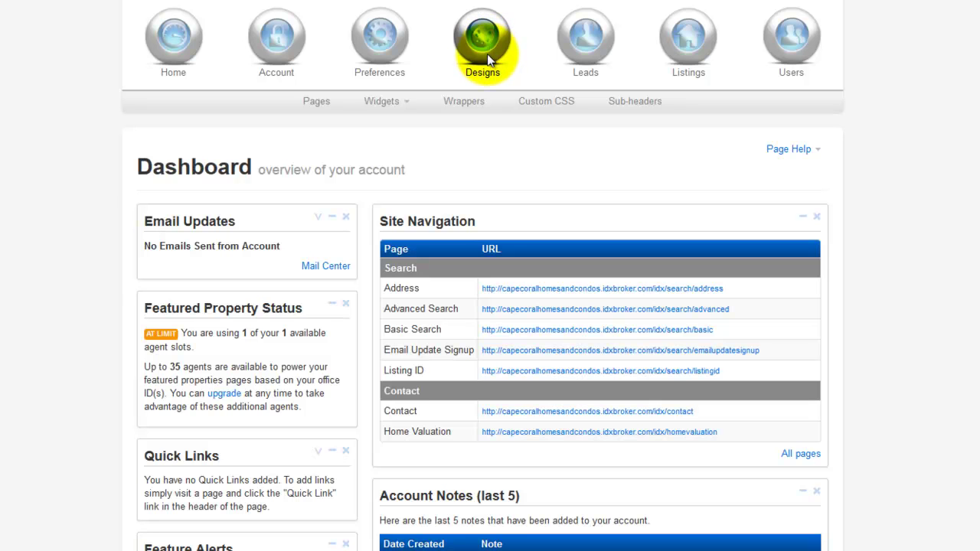
click(314, 105)
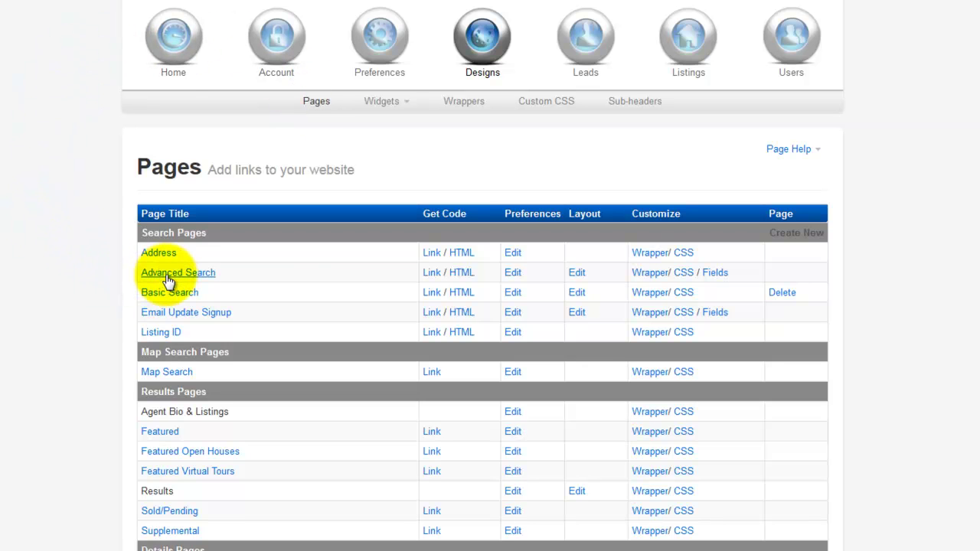
click(716, 274)
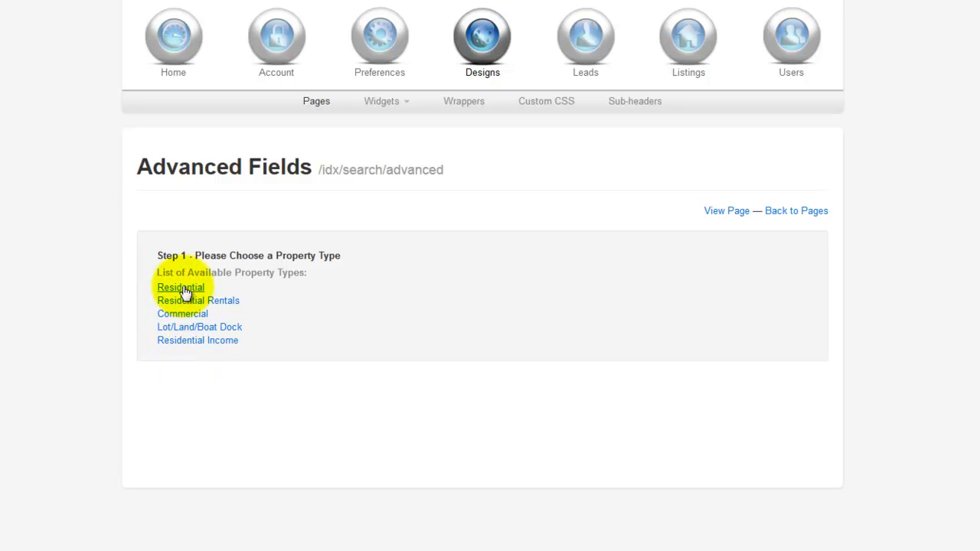
click(182, 289)
click(407, 285)
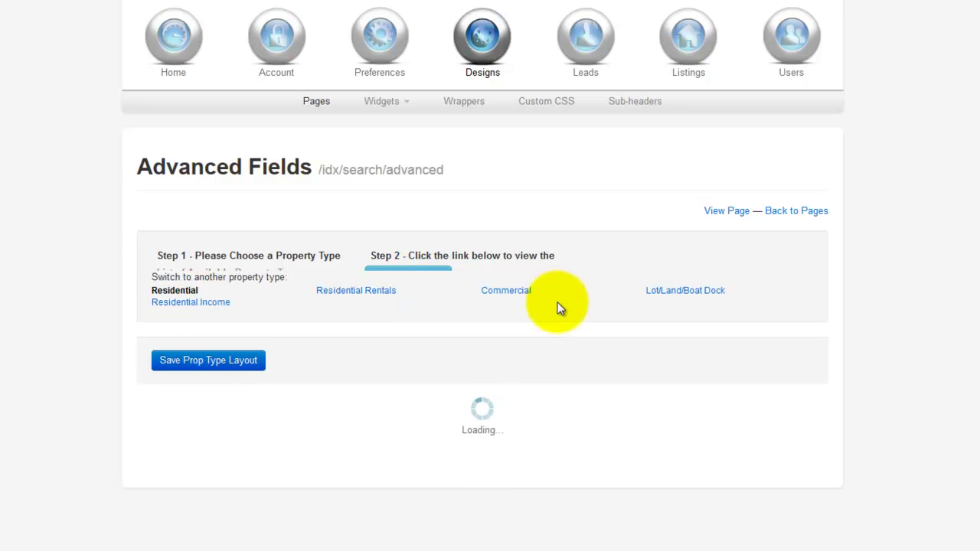
- Review the public advanced search page and move the Pool Description field below Boat/Water Access in the layout's Right Side column
scroll(853, 207, down, 5)
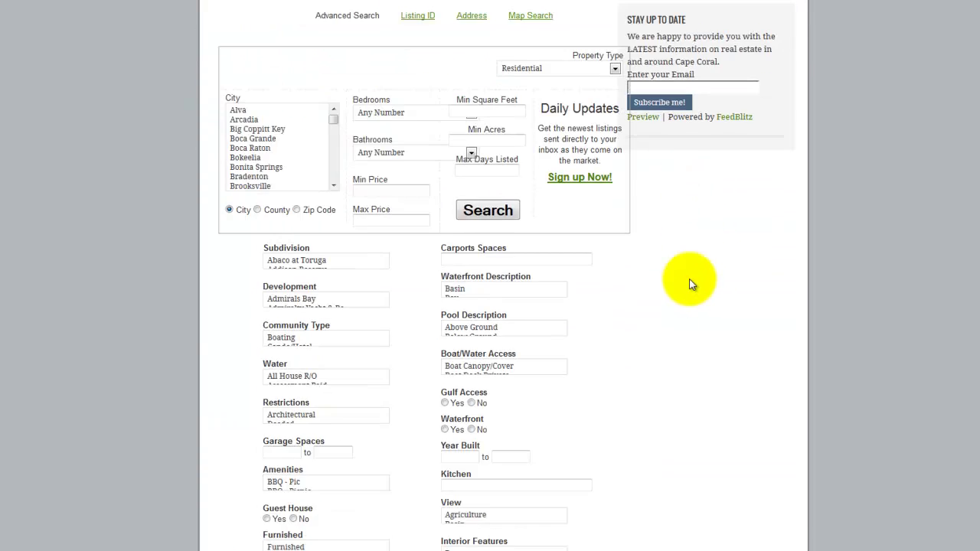
scroll(689, 284, down, 3)
scroll(682, 269, up, 2)
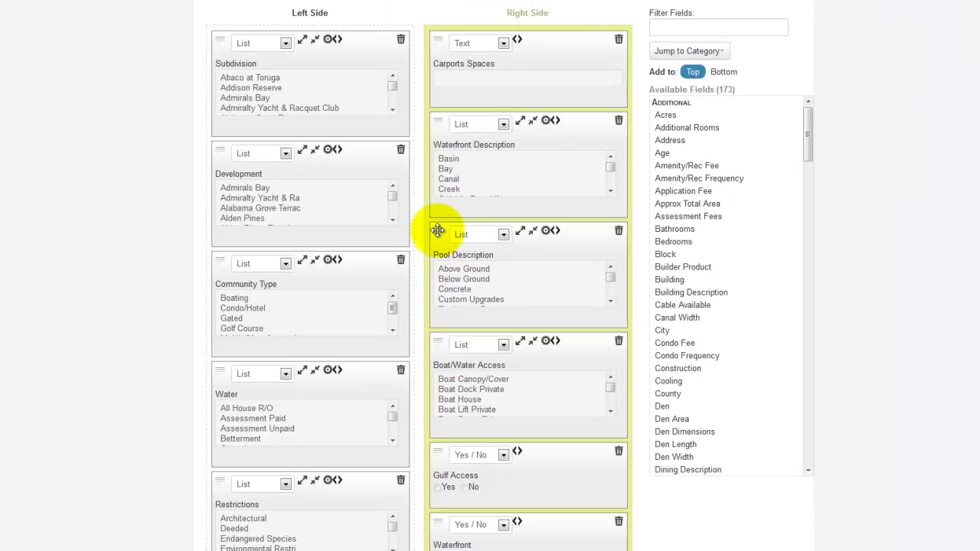
drag(437, 230, 440, 344)
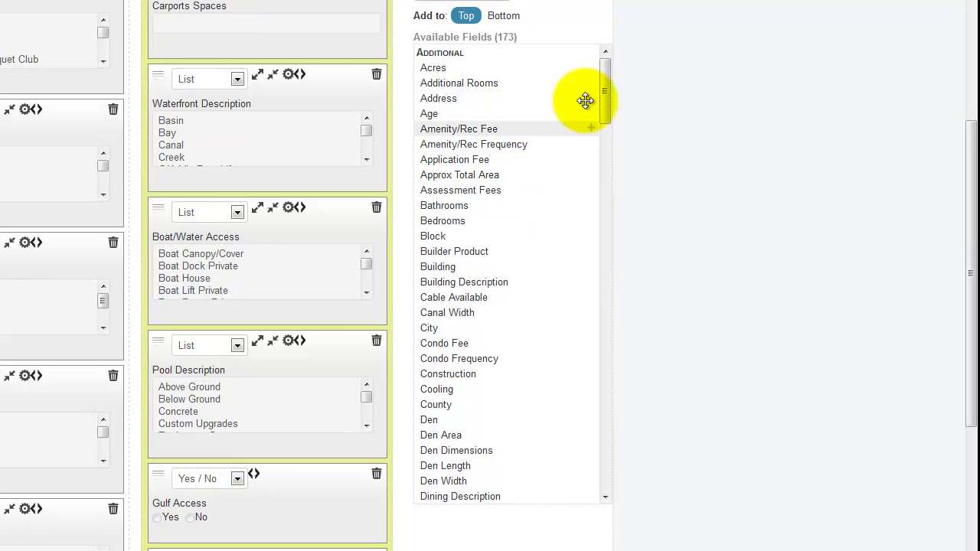
- Add the Canal Width field to the top of the Right Side column and set its field type to Min / Max
drag(609, 84, 609, 49)
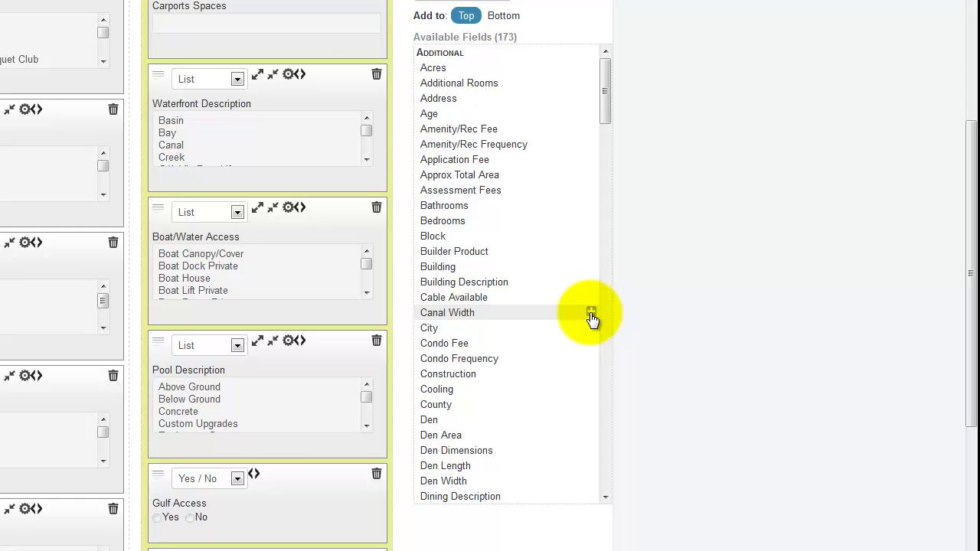
click(592, 315)
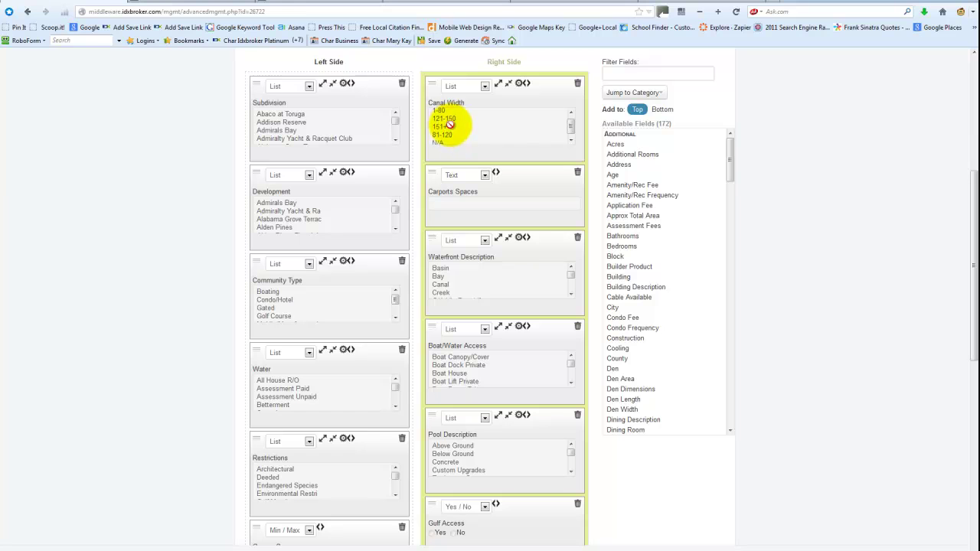
scroll(451, 124, up, 1)
click(486, 88)
click(463, 145)
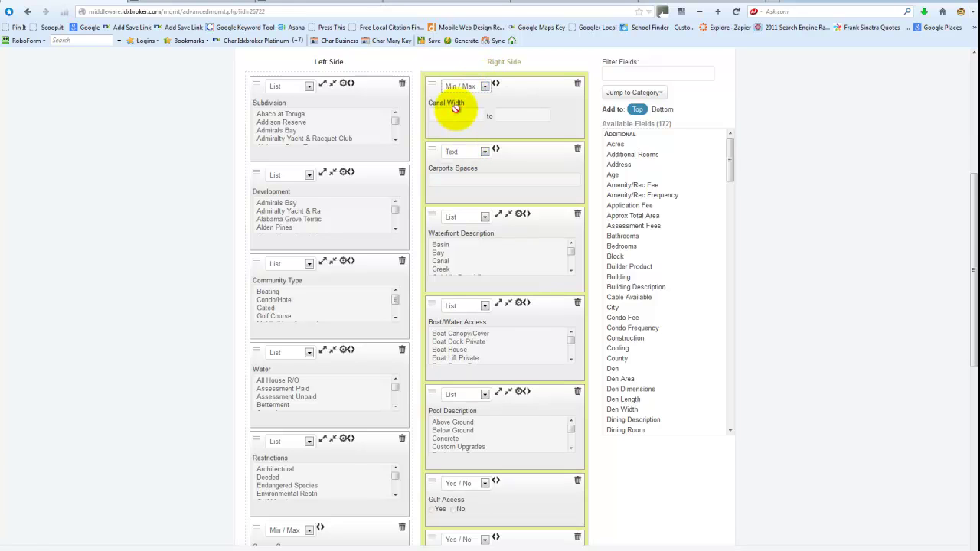
- Set the Carports Spaces field type to Min / Max and look through the Waterfront Description options
click(483, 153)
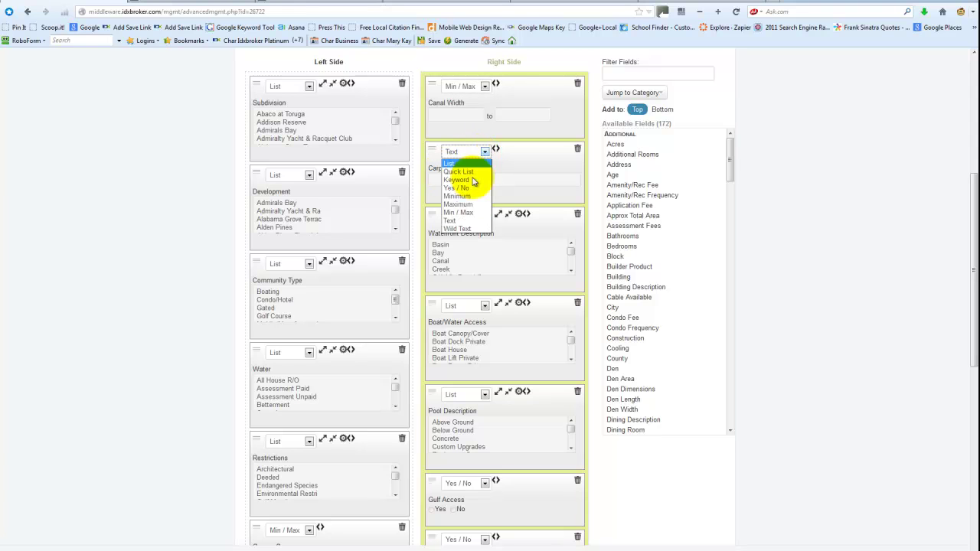
click(465, 213)
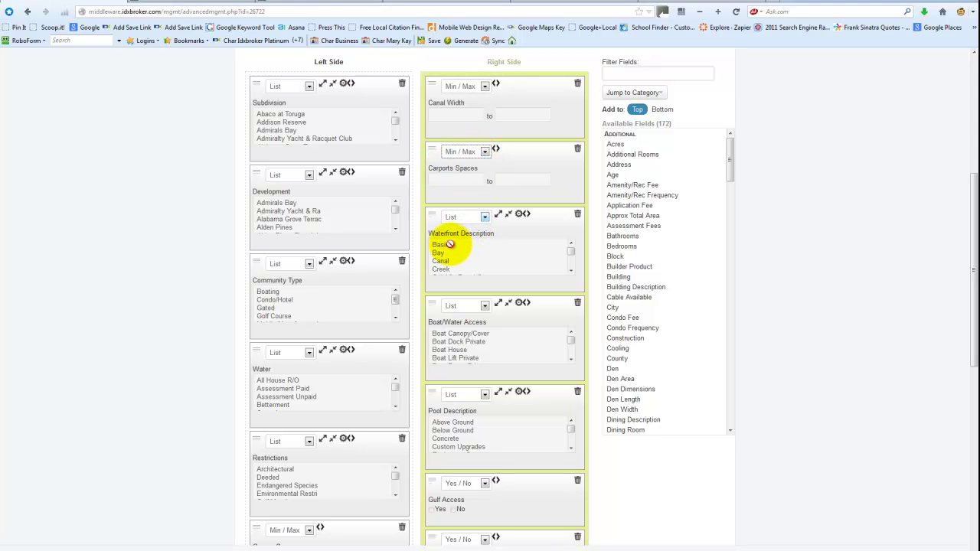
scroll(446, 245, down, 3)
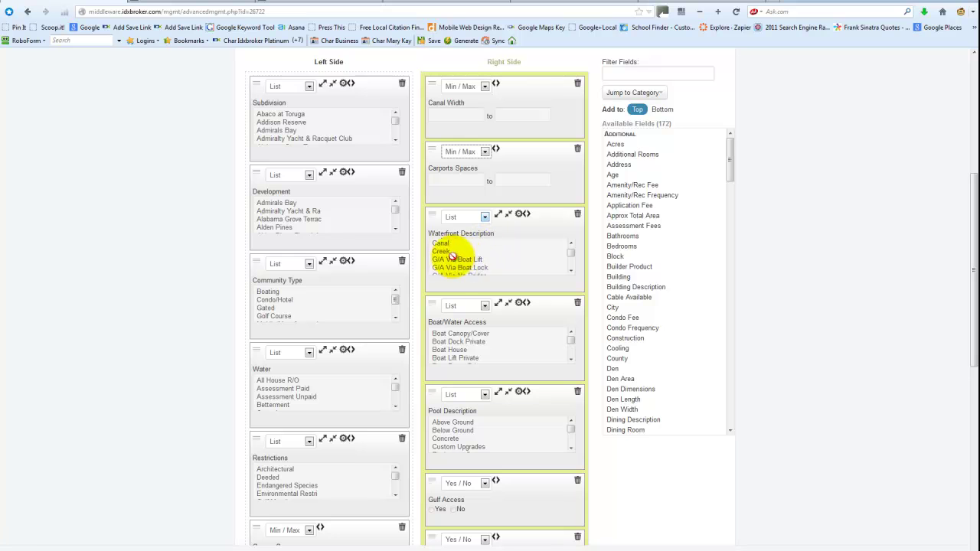
scroll(452, 261, up, 5)
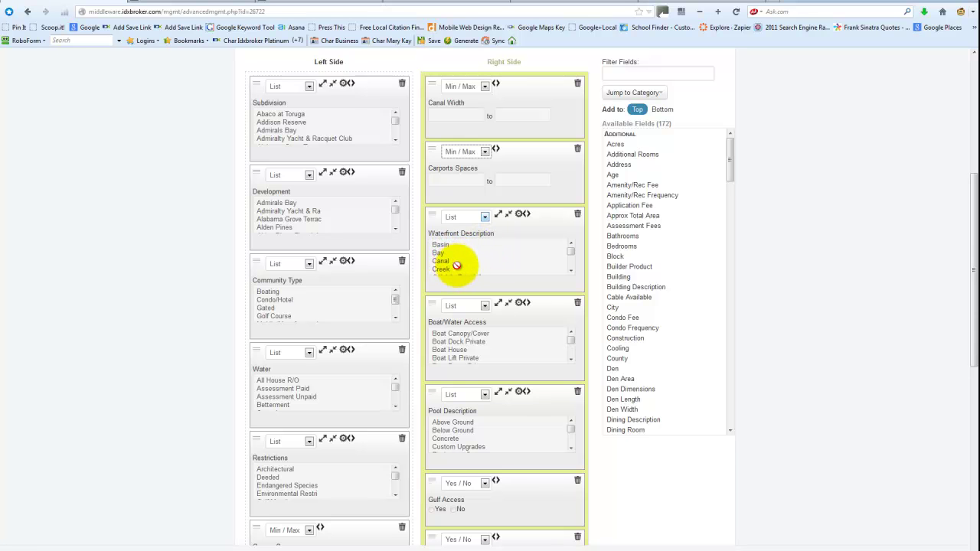
scroll(457, 263, up, 3)
- Try the List type on the Gulf Access field and set it back to Yes / No
scroll(580, 299, down, 4)
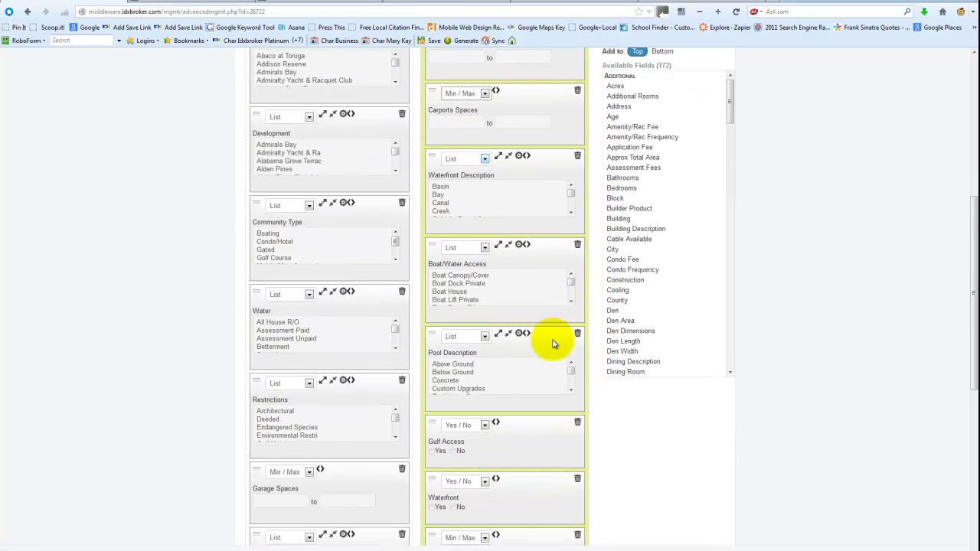
scroll(621, 333, down, 3)
click(484, 195)
click(467, 203)
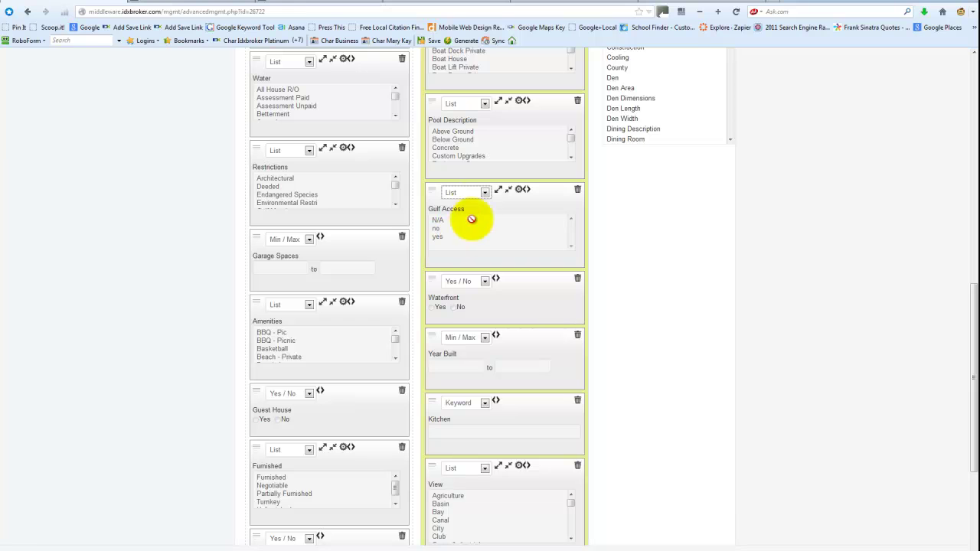
click(484, 192)
click(495, 239)
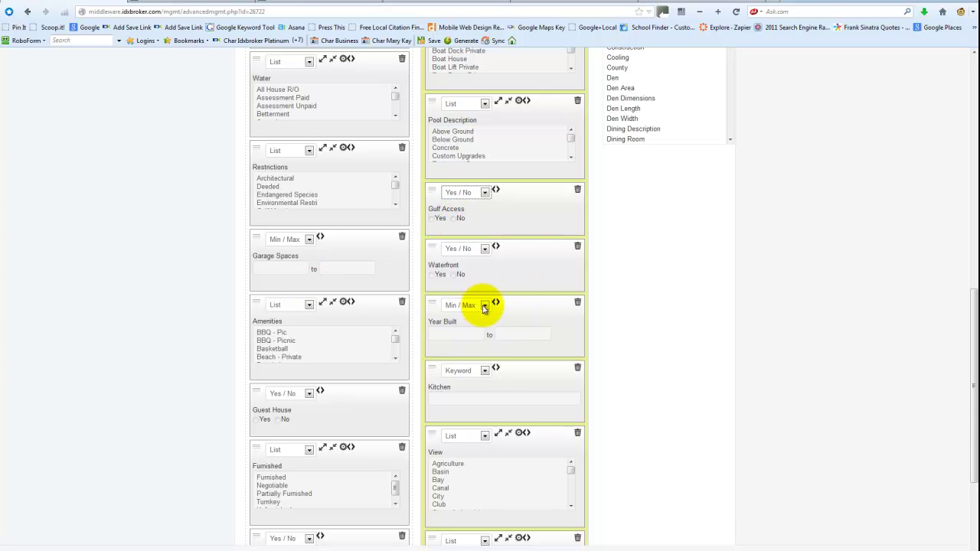
- Remove the Kitchen and Canal Width fields from the Right Side column
click(578, 370)
scroll(598, 245, up, 5)
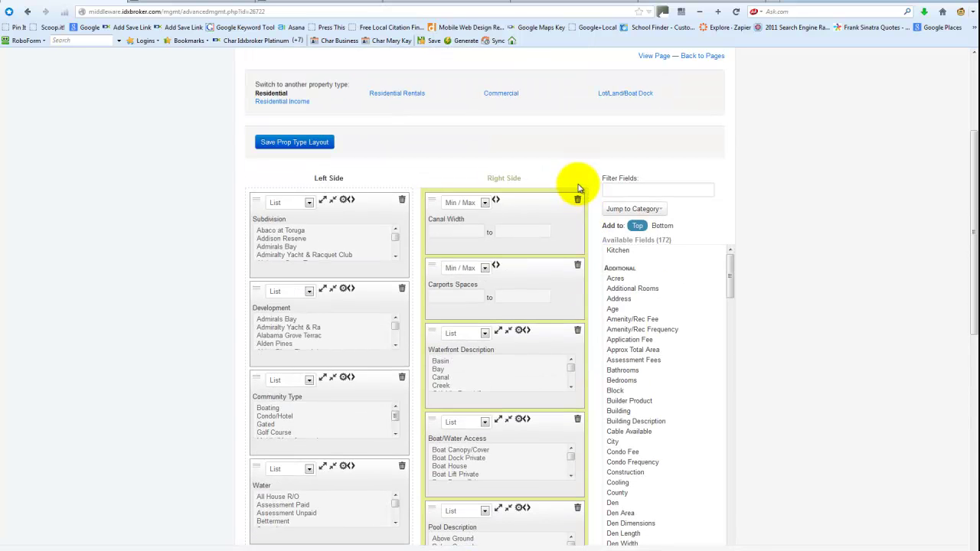
click(578, 201)
scroll(145, 337, down, 2)
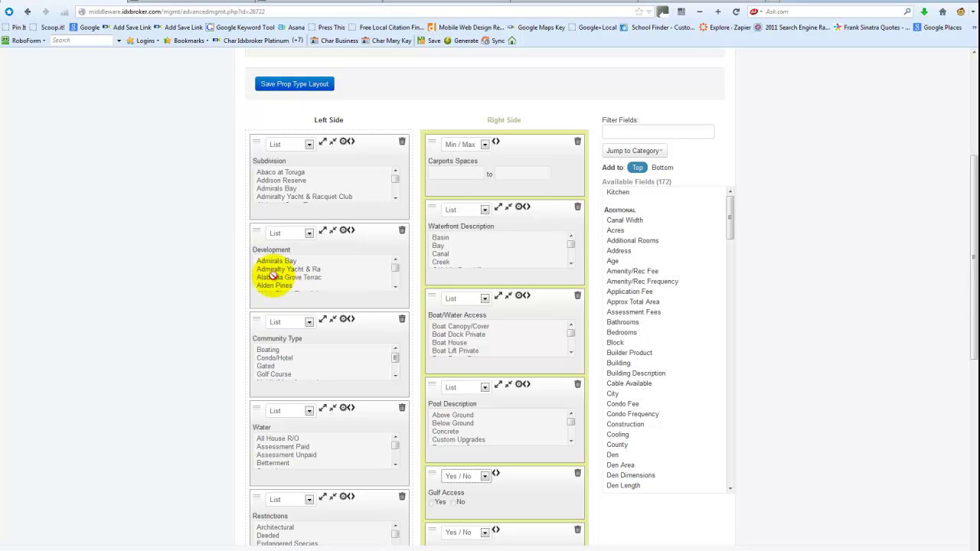
- Apply Yes to all four Development list settings: casing cleanup, short item removal, and moving non-alphanumeric and special-character items to the end
click(608, 132)
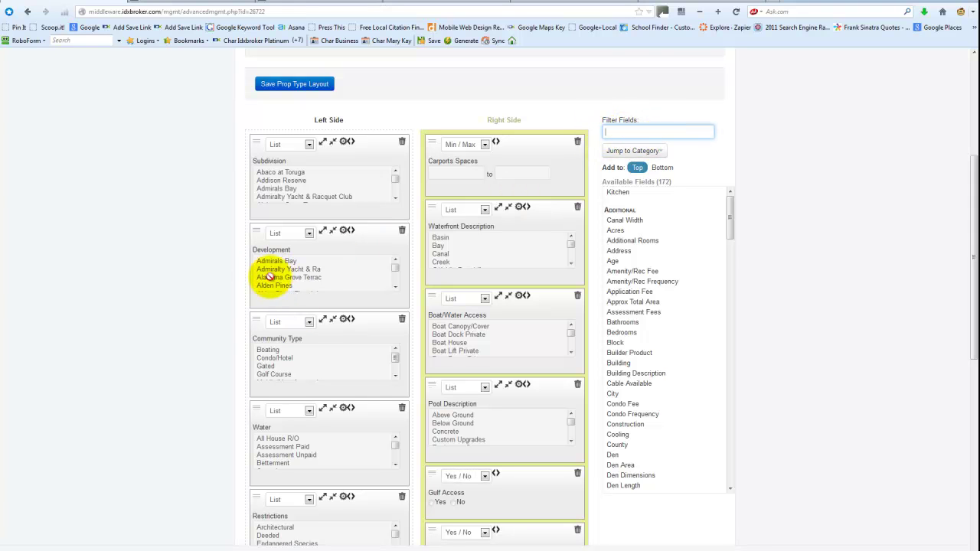
click(344, 232)
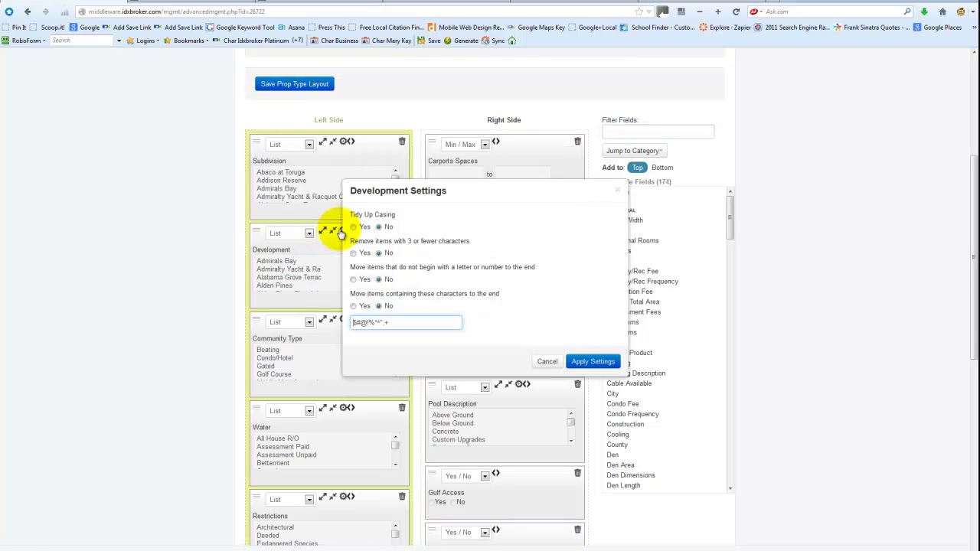
click(353, 227)
click(354, 253)
click(353, 279)
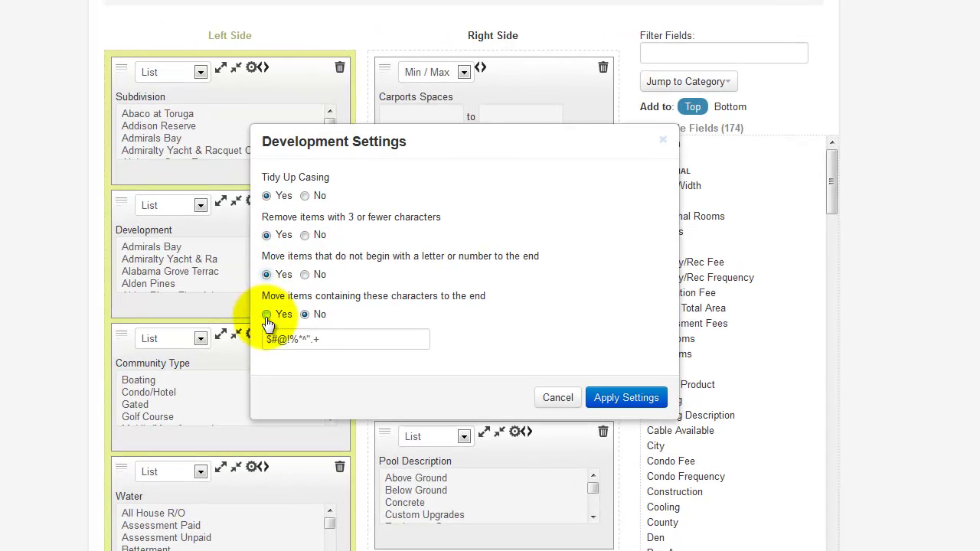
click(266, 315)
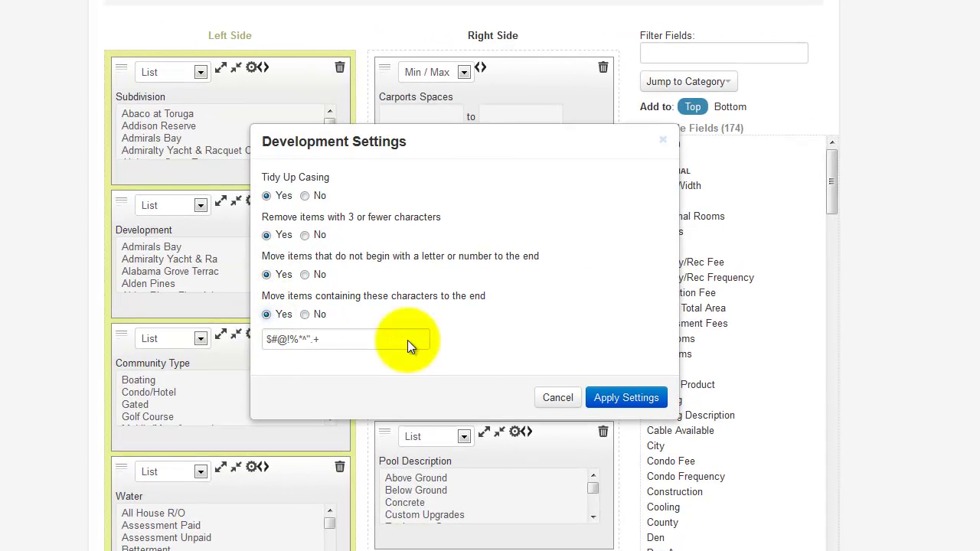
click(630, 398)
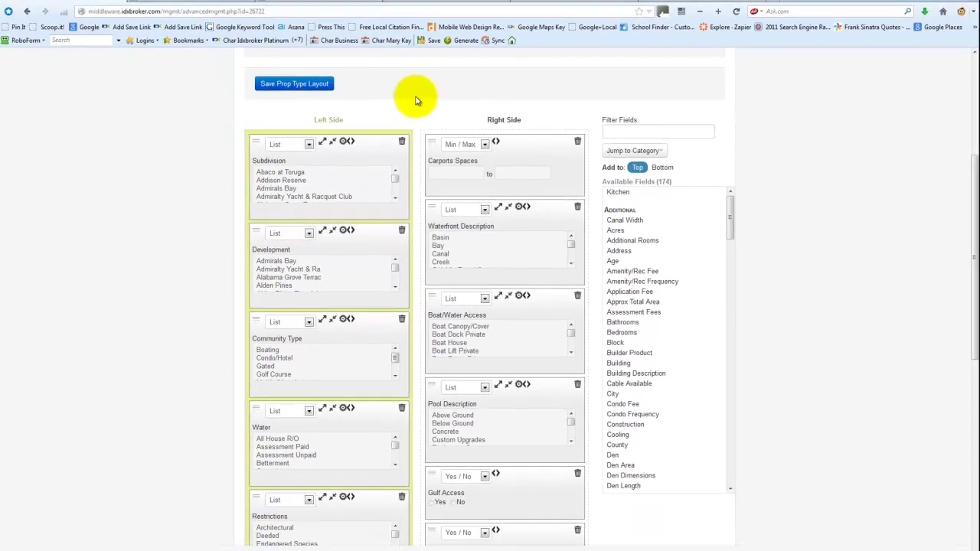
- View the advanced search field layouts for the Residential Income and Residential Rentals property types
scroll(300, 170, up, 3)
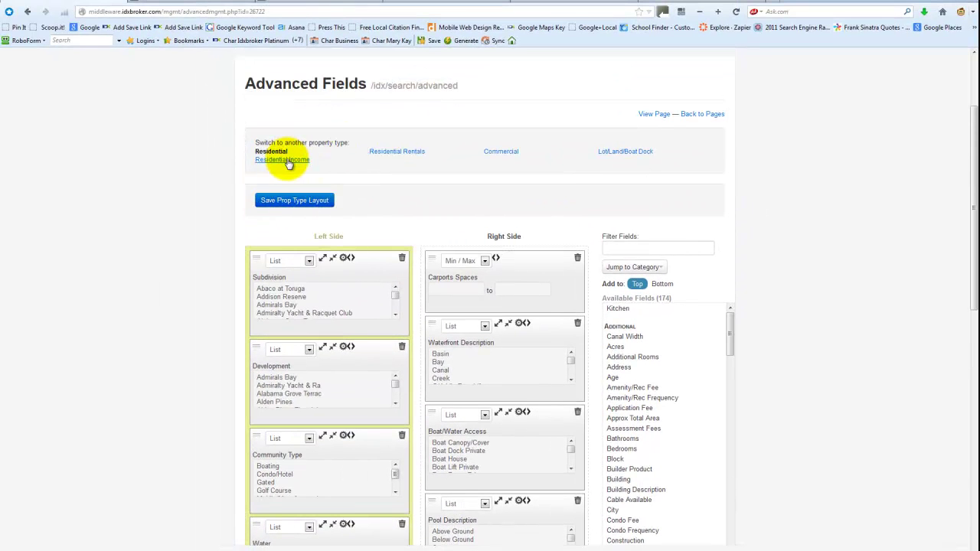
click(288, 162)
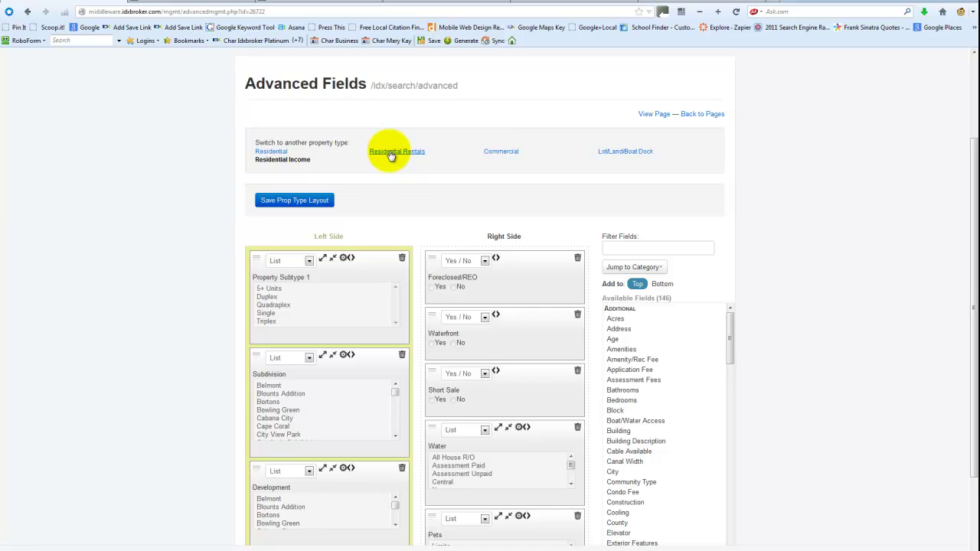
click(392, 153)
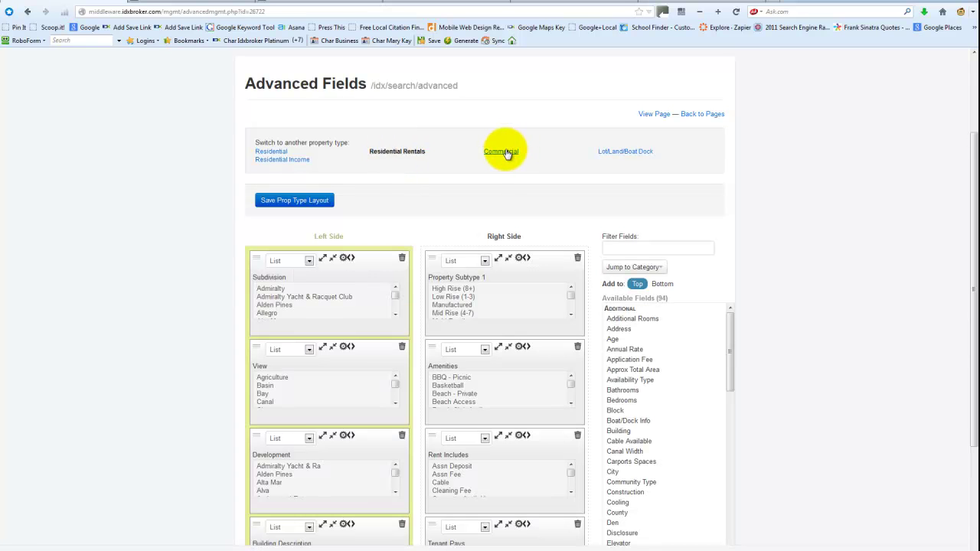
- View the advanced search field layouts for the Commercial and Lot/Land/Boat Dock property types
click(505, 153)
click(619, 153)
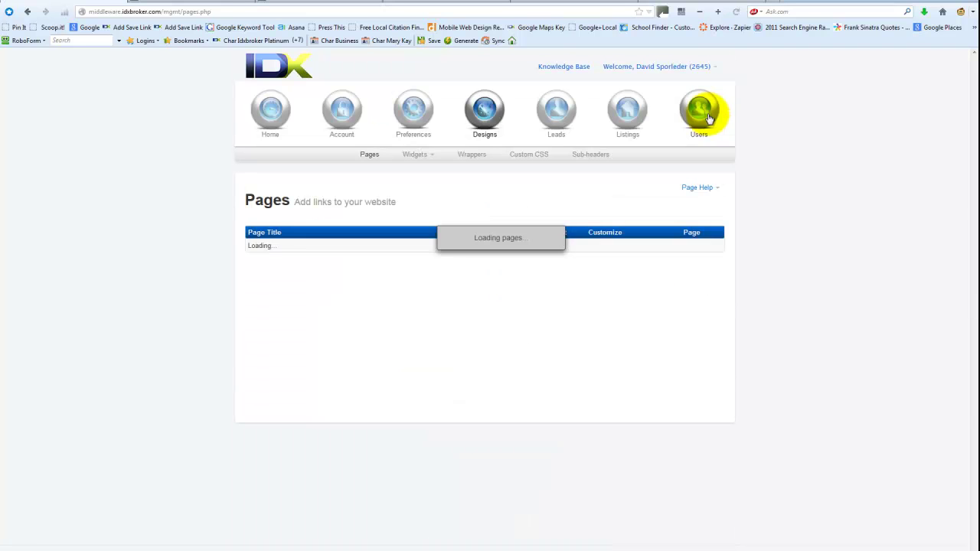
- Return to the page list and open the displayed-fields customization for the Details page
scroll(536, 413, down, 3)
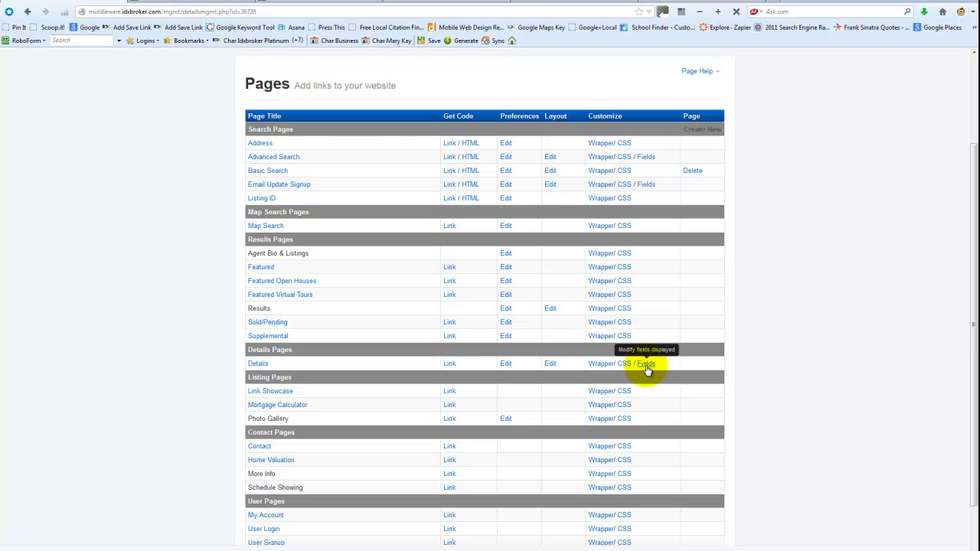
click(277, 285)
click(433, 279)
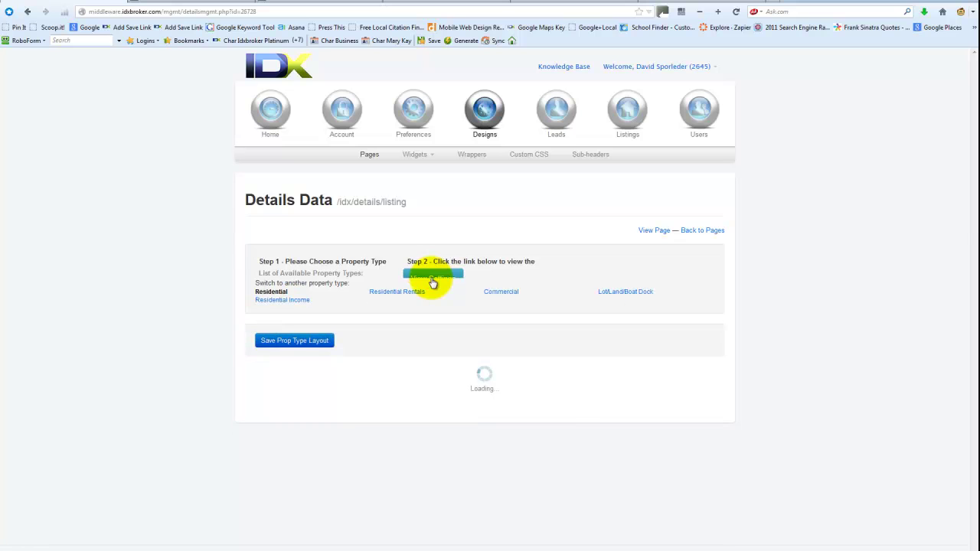
- Examine the fields in the Basic Features and Additional Features containers of the Residential details layout
scroll(580, 208, down, 3)
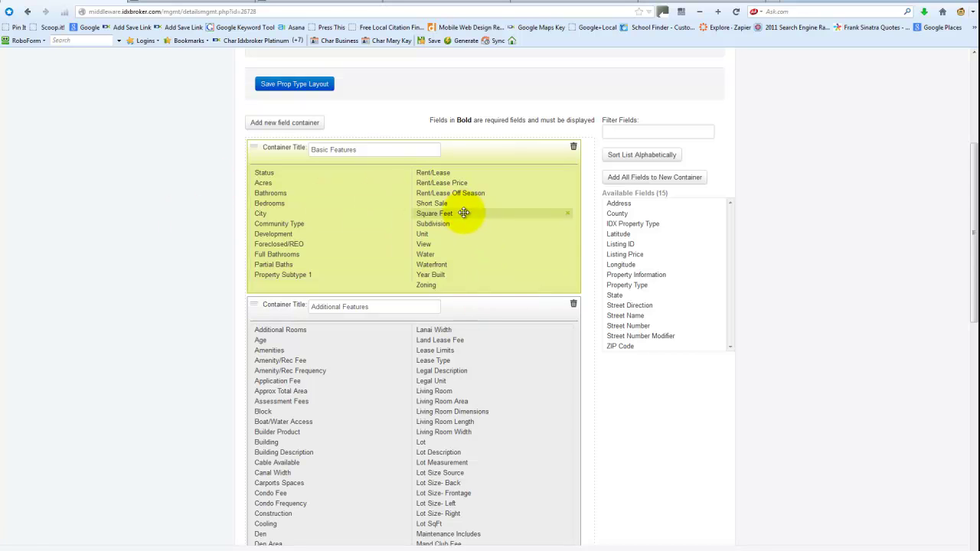
scroll(586, 324, down, 2)
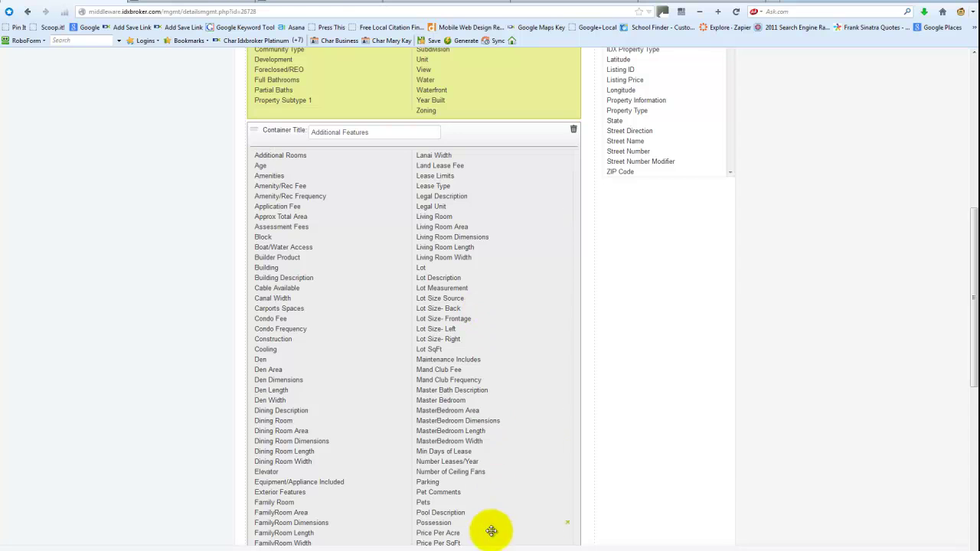
scroll(416, 317, down, 1)
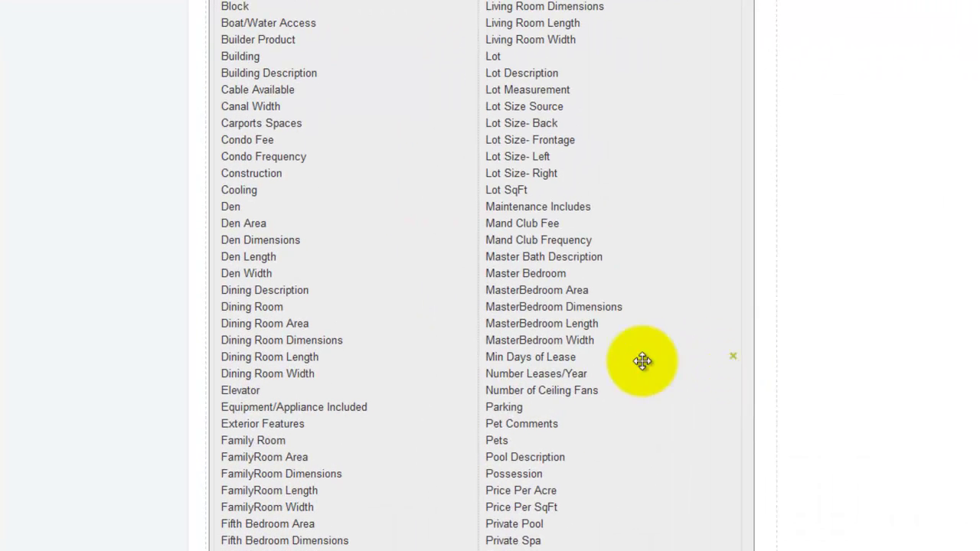
drag(575, 346, 526, 321)
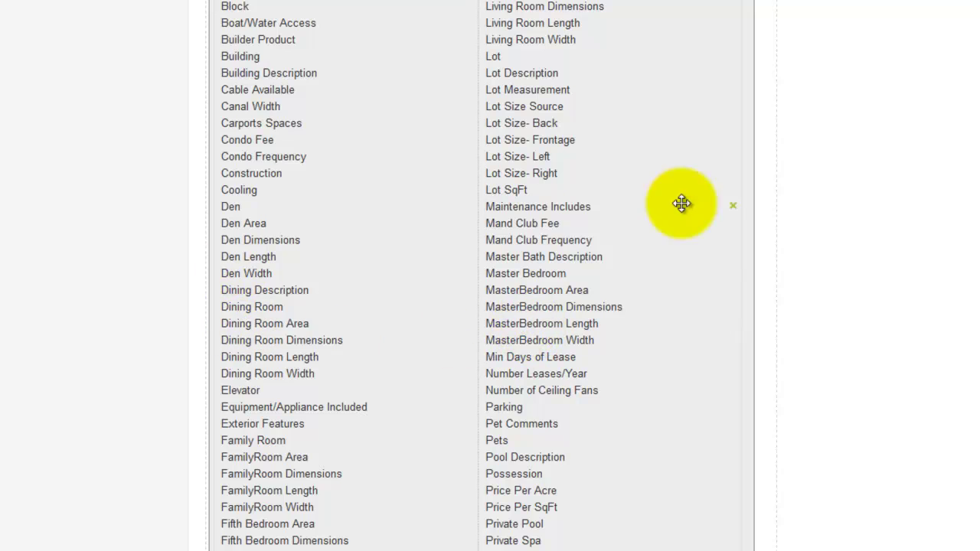
scroll(810, 232, down, 10)
scroll(756, 265, up, 10)
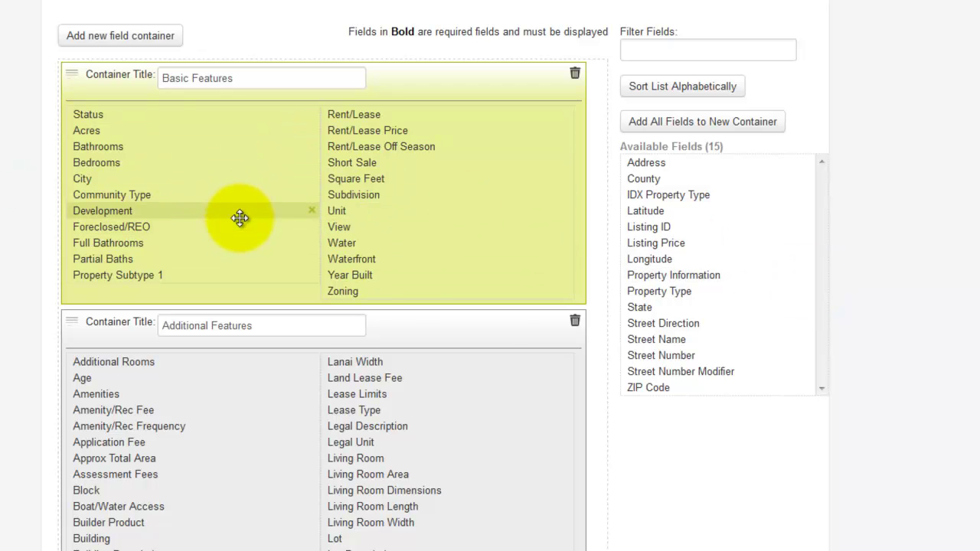
scroll(700, 470, down, 4)
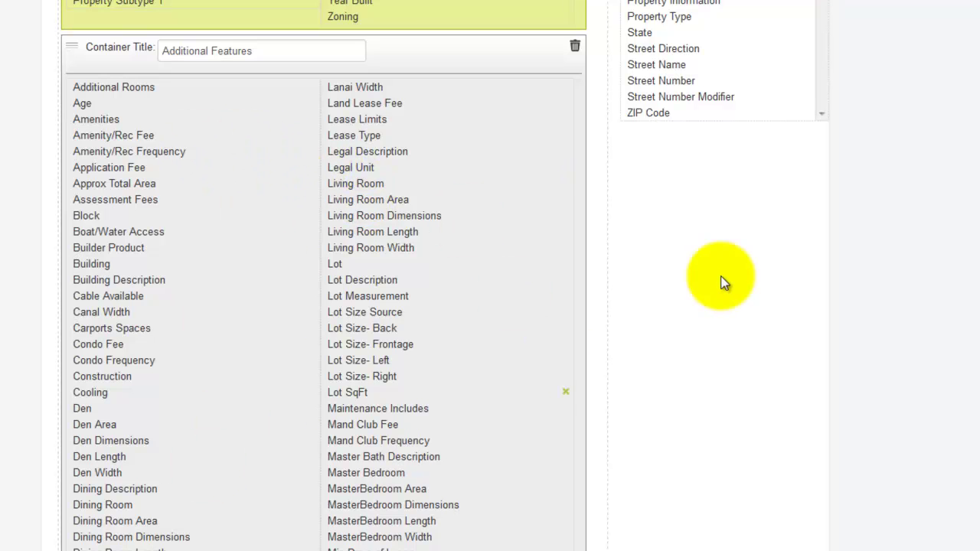
- Open the container titles of Additional Features and Basic Features for editing
drag(272, 50, 162, 48)
click(792, 240)
scroll(526, 164, up, 4)
click(228, 77)
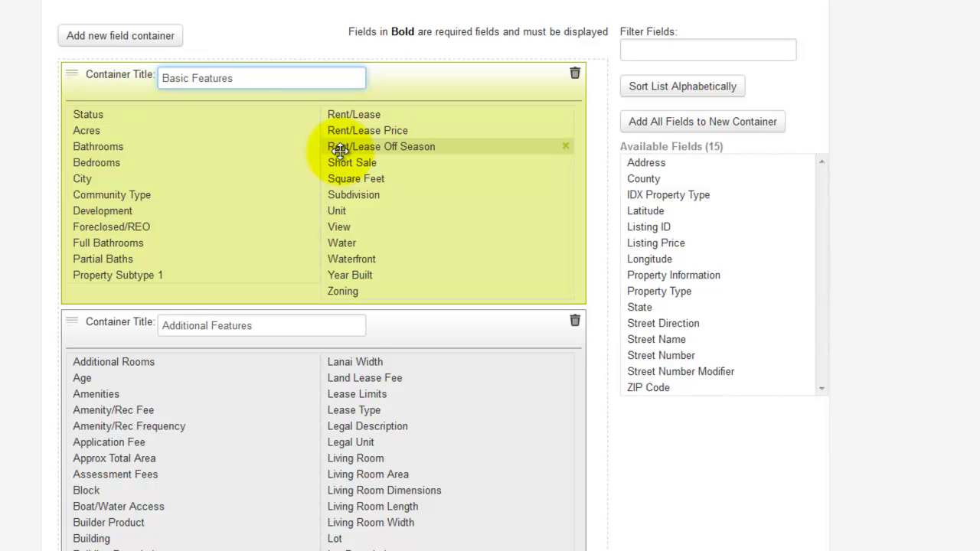
- View the details layouts for Residential Rentals, Commercial, Lot/Land/Boat Dock and Residential Income, and save the Residential Income layout
scroll(605, 371, down, 1)
scroll(605, 360, down, 10)
scroll(479, 301, down, 5)
scroll(651, 392, up, 15)
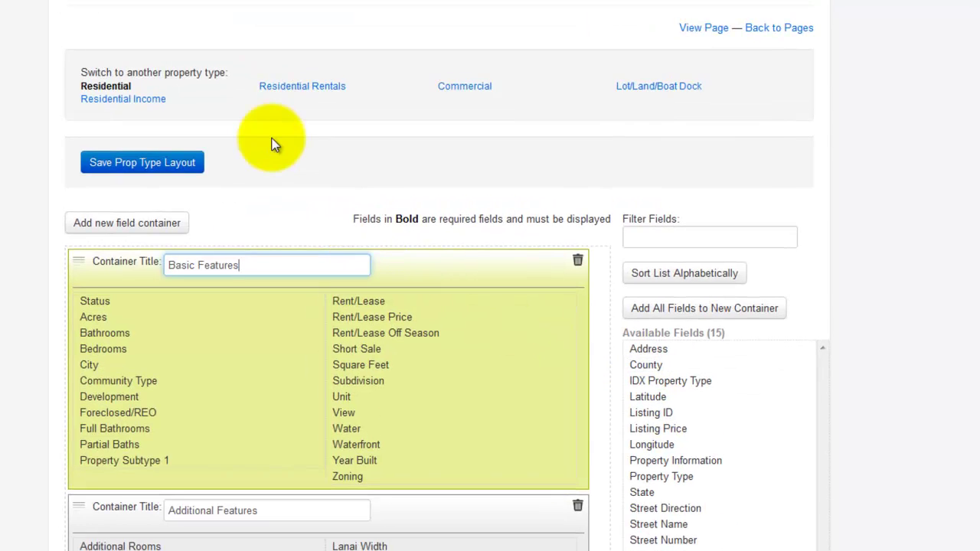
click(333, 85)
click(486, 87)
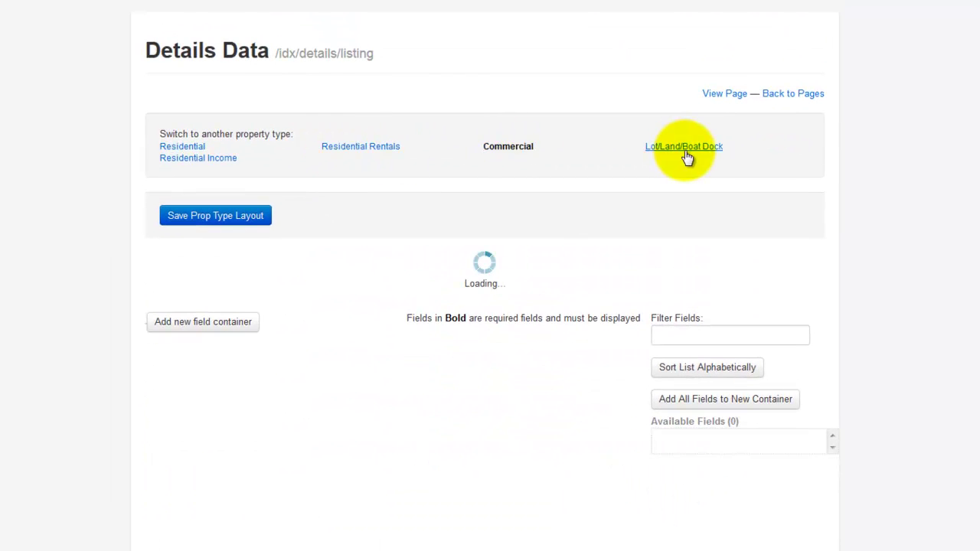
click(687, 157)
click(216, 158)
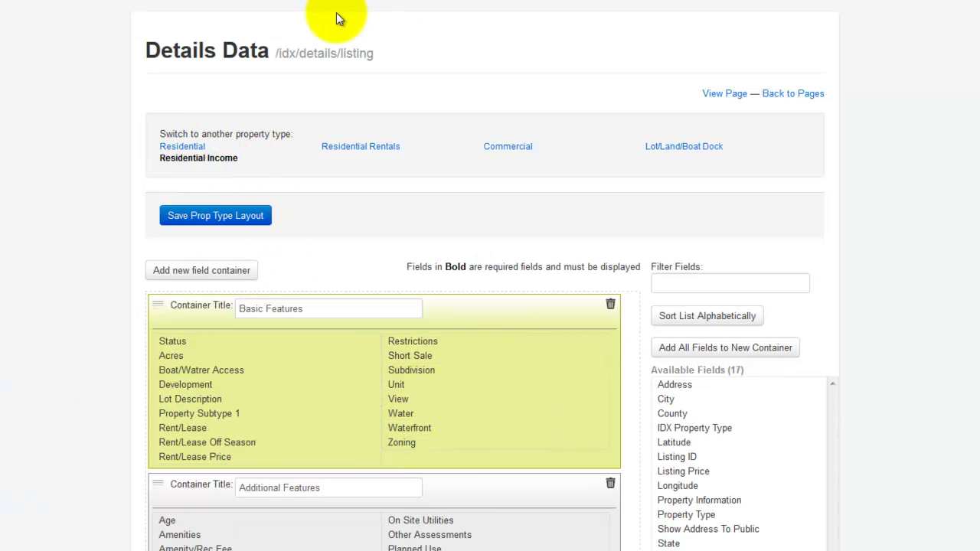
click(184, 221)
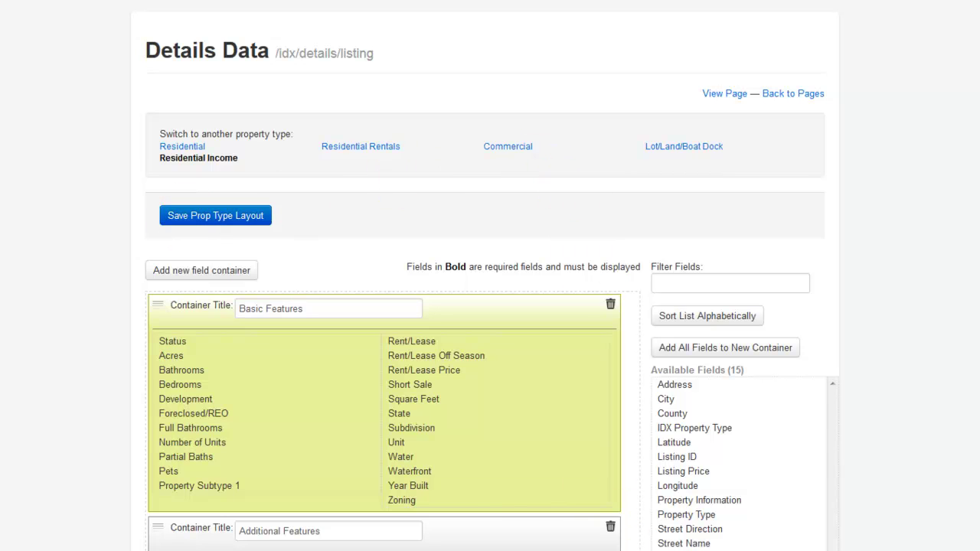